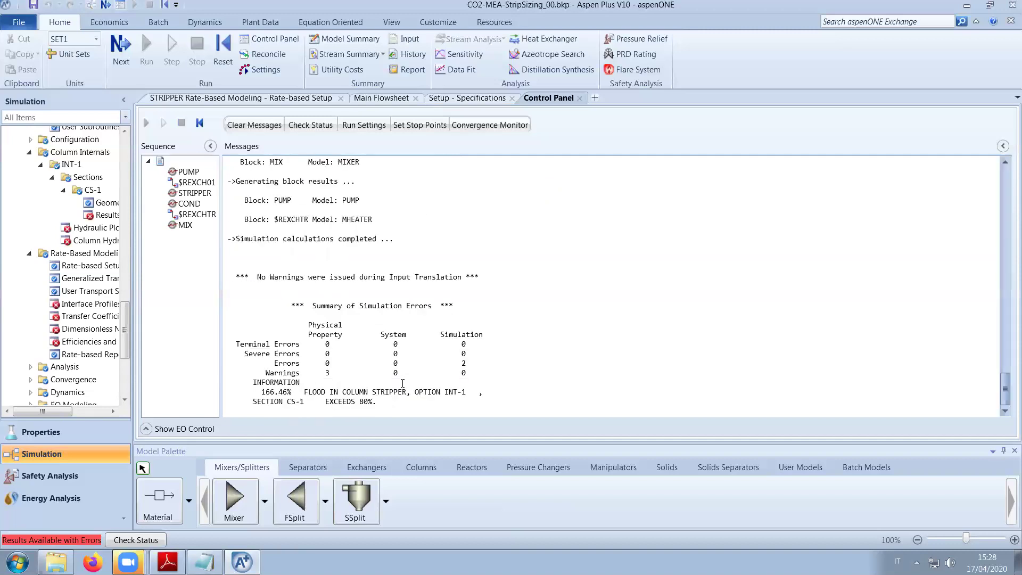
# Review the errors and STRIPPER convergence iterations reported in the simulation run messages
pyautogui.scroll(10, 403, 382)
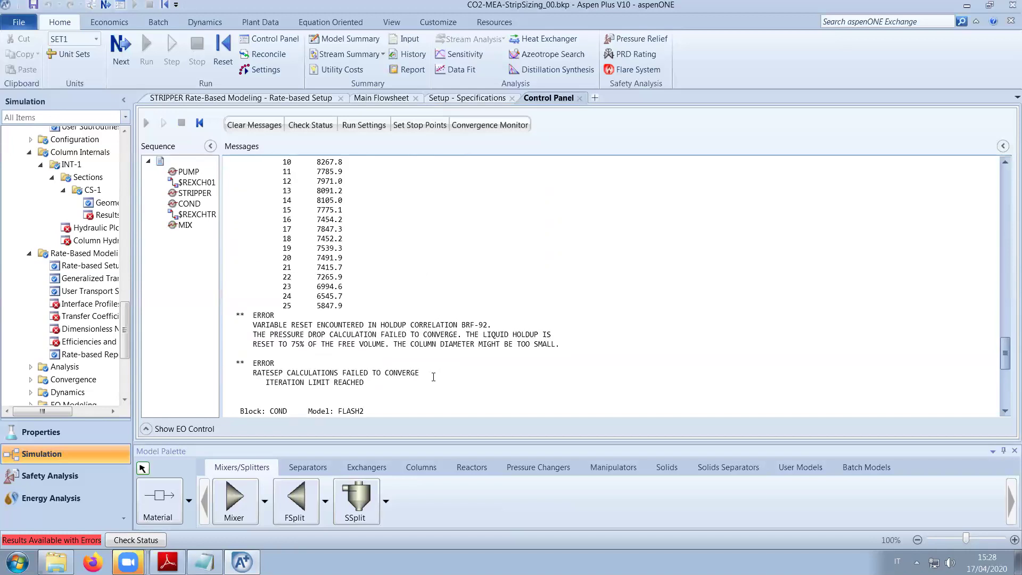
pyautogui.scroll(5, 434, 377)
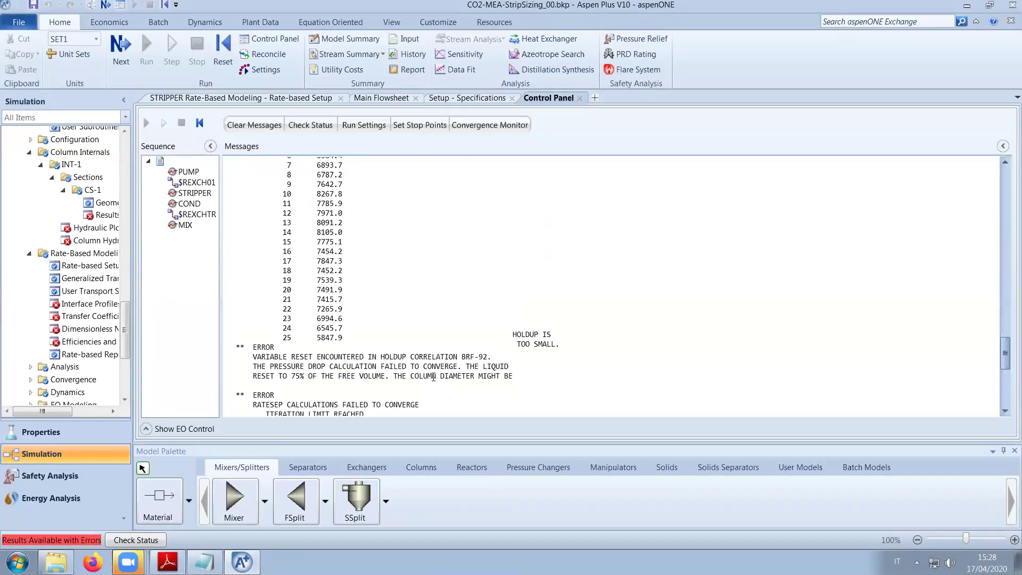
pyautogui.scroll(-3, 433, 377)
pyautogui.scroll(-7, 434, 376)
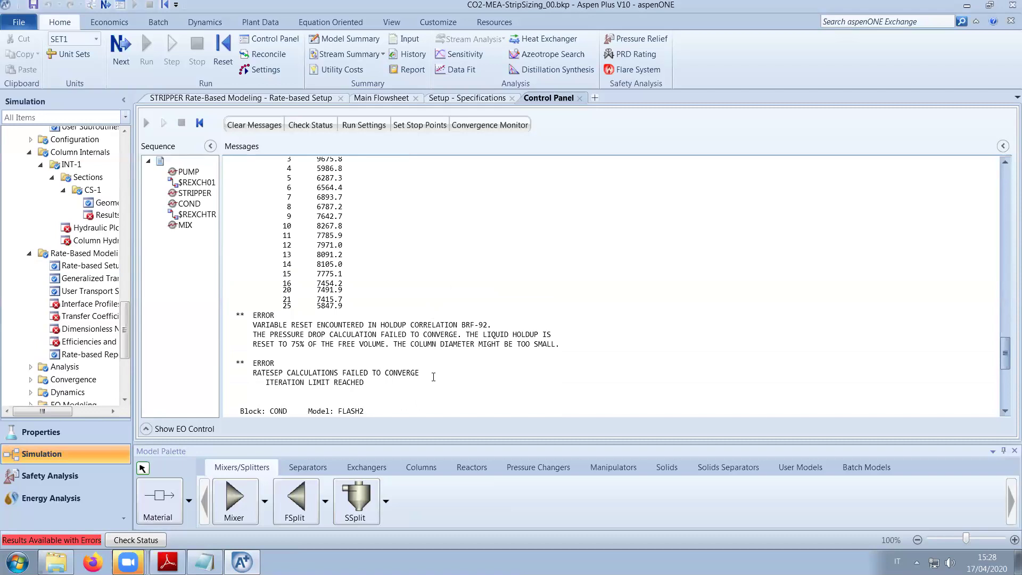
pyautogui.scroll(6, 433, 377)
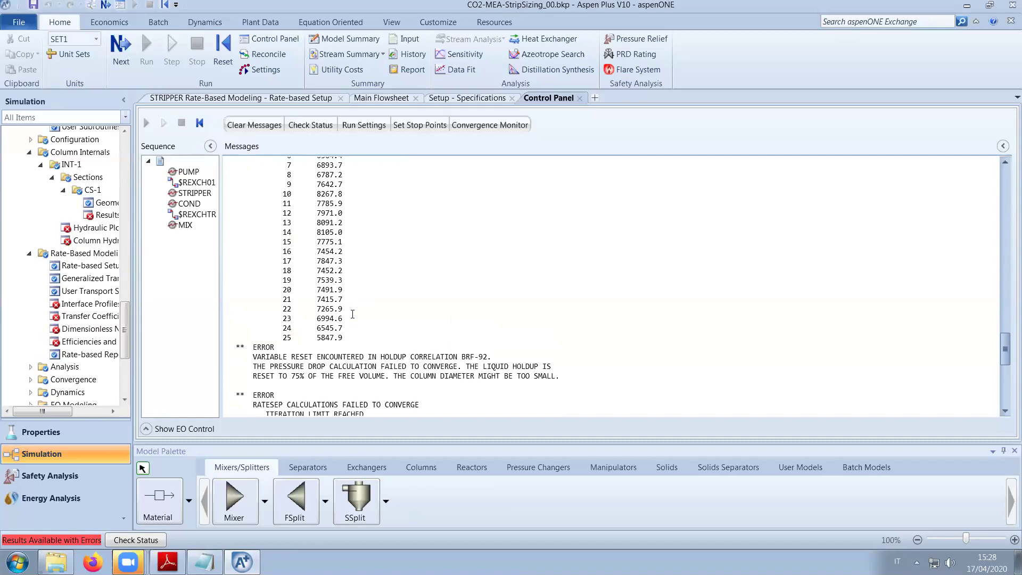
pyautogui.scroll(-10, 353, 314)
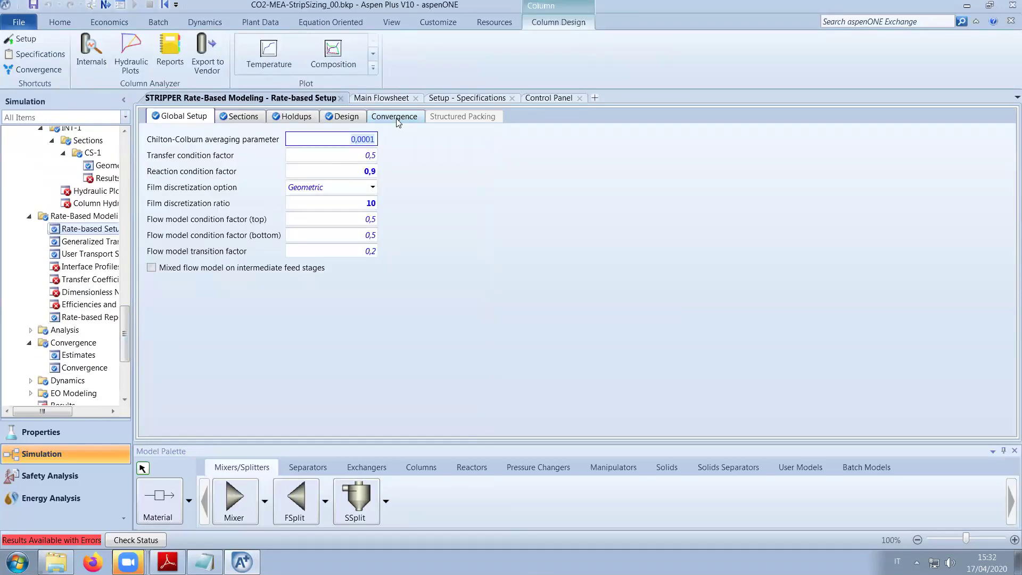
# Set the maximum number of iterations to 50 in the STRIPPER's rate-based convergence settings
pyautogui.click(397, 118)
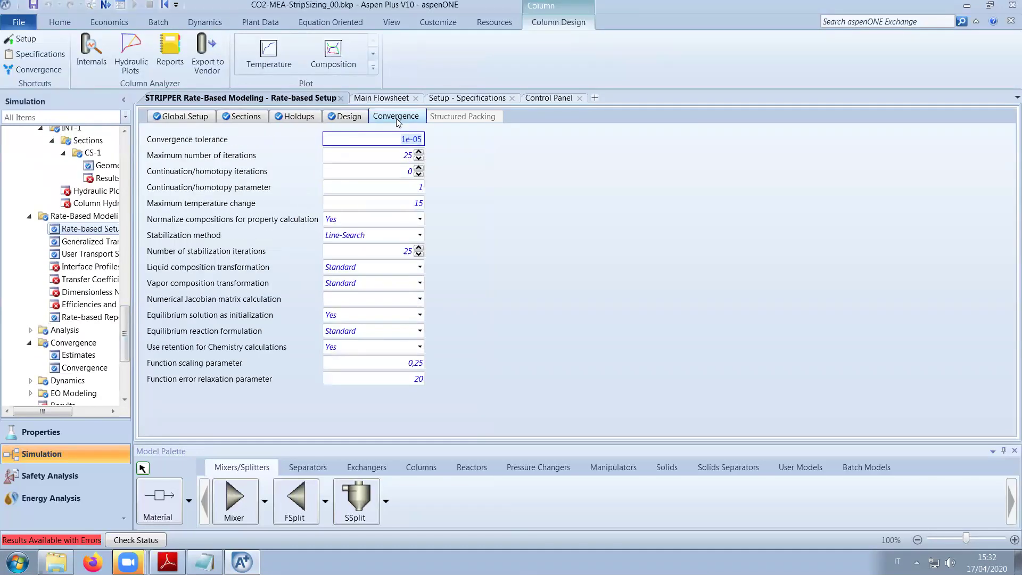
pyautogui.click(403, 156)
pyautogui.write('50')
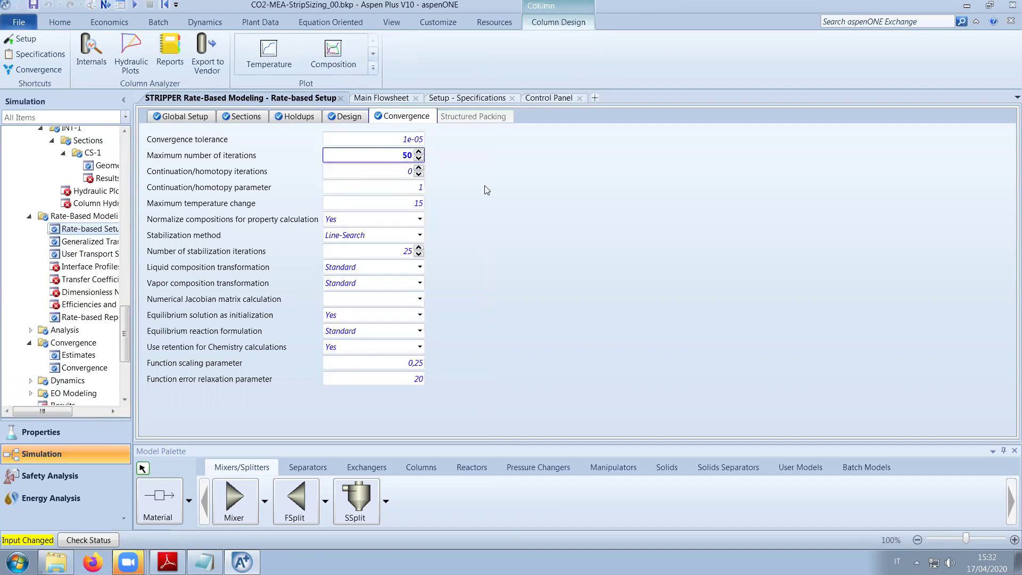
# Reinitialize the whole simulation and run it again
pyautogui.click(548, 98)
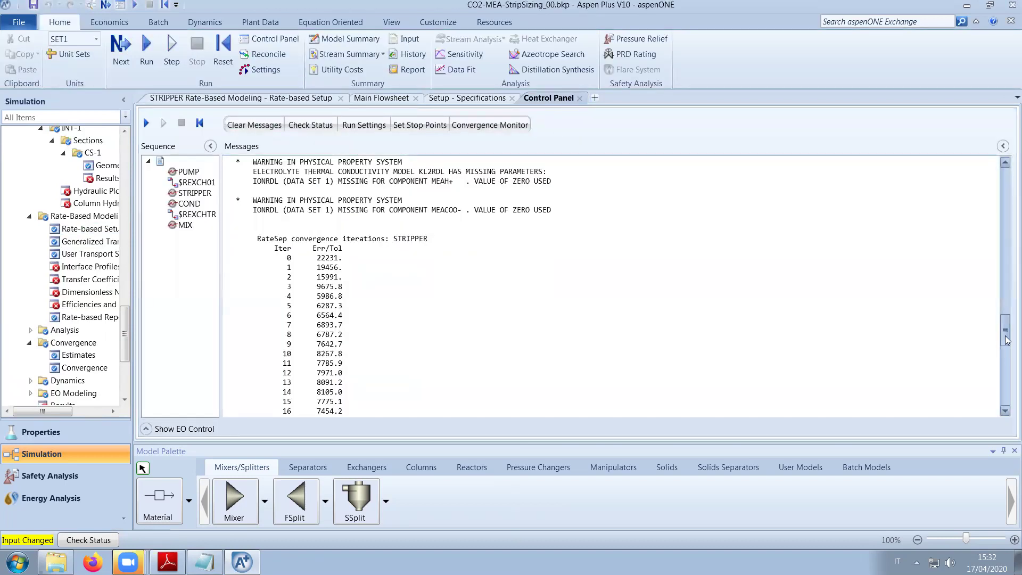
pyautogui.click(223, 53)
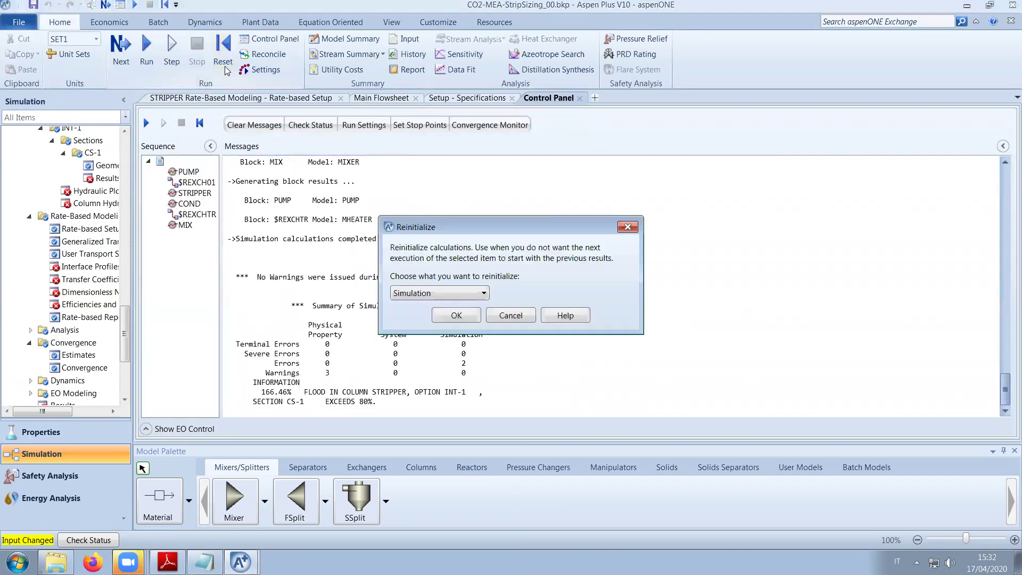
pyautogui.click(458, 318)
pyautogui.click(588, 297)
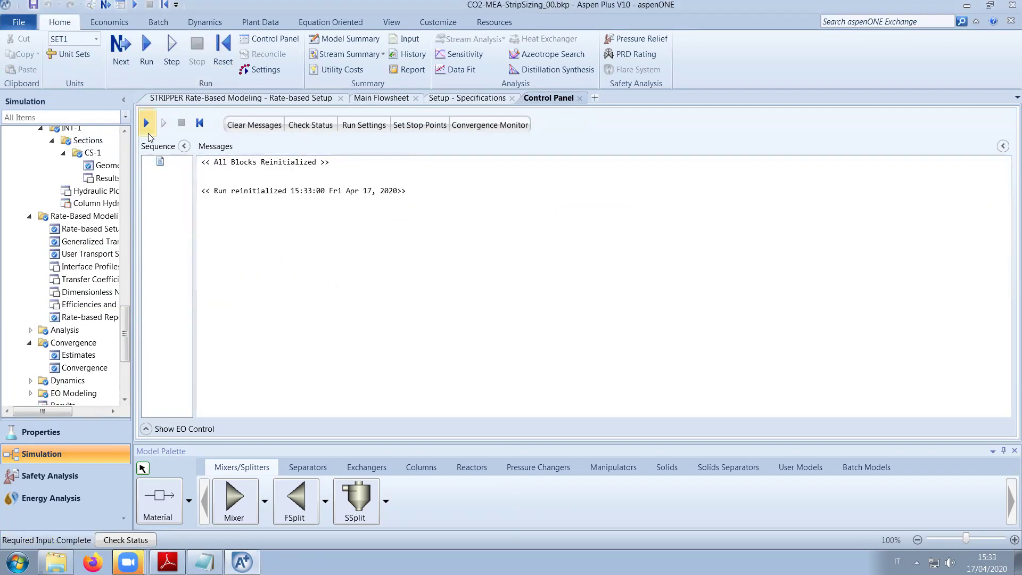
pyautogui.click(121, 62)
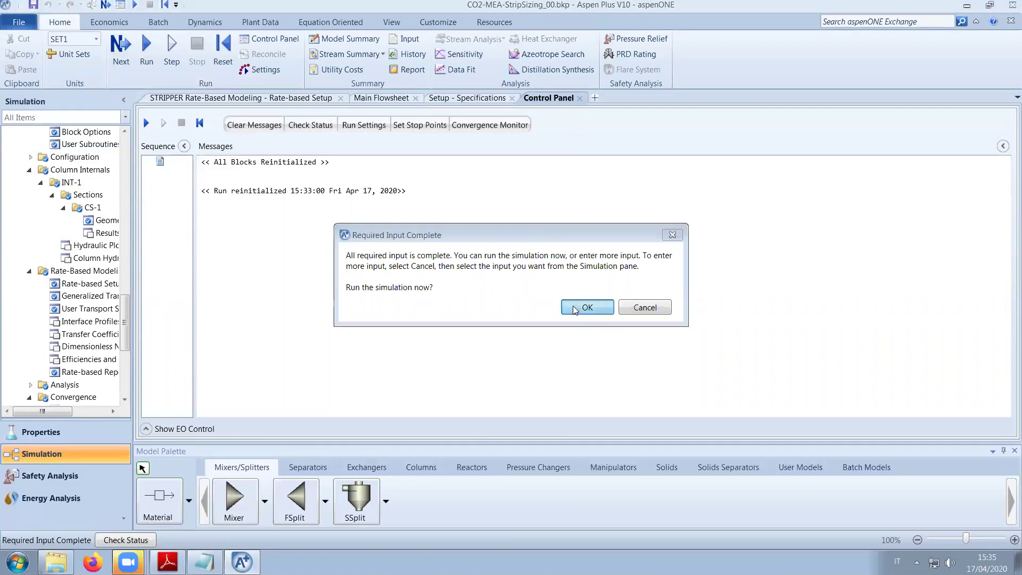
pyautogui.click(573, 308)
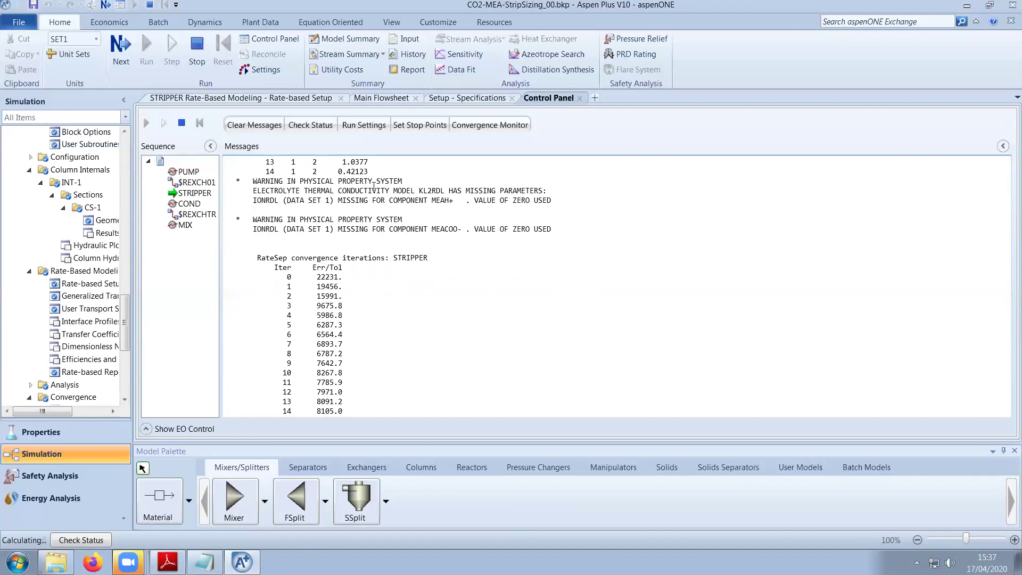
# Look at the main flowsheet and the PDF's sections on condenser temperature and stripper performance during the run
pyautogui.click(380, 98)
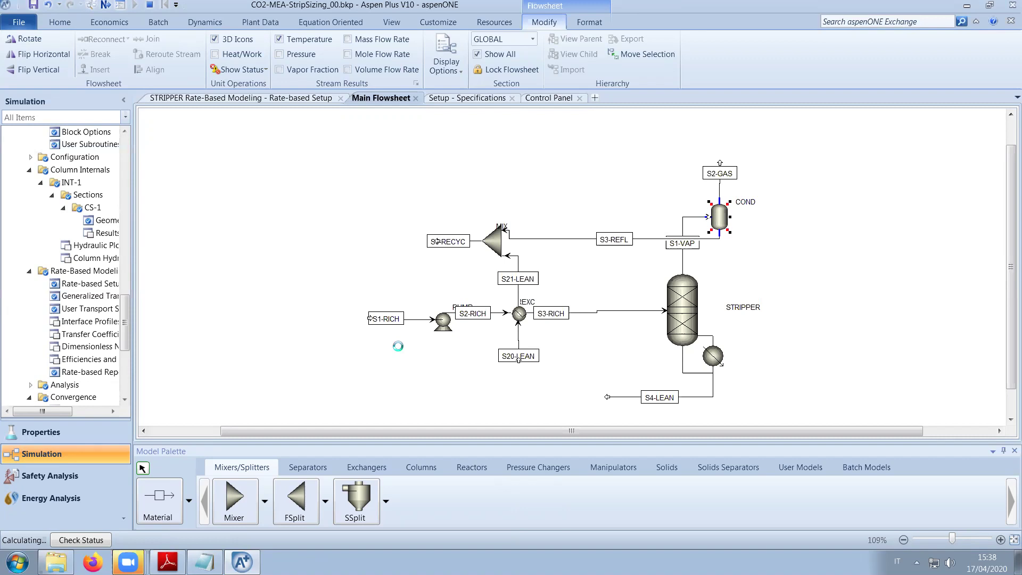
pyautogui.click(168, 562)
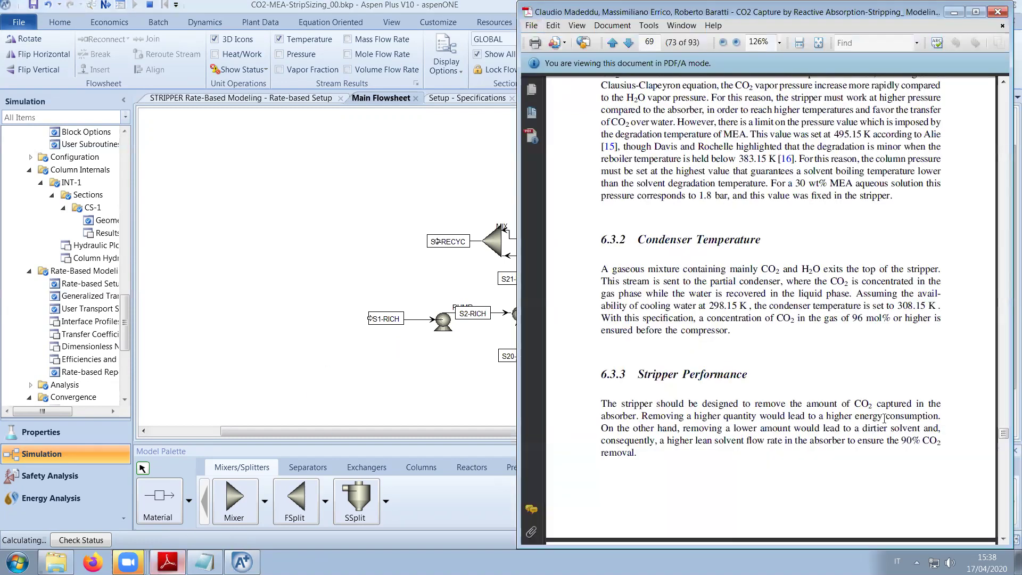
pyautogui.click(955, 13)
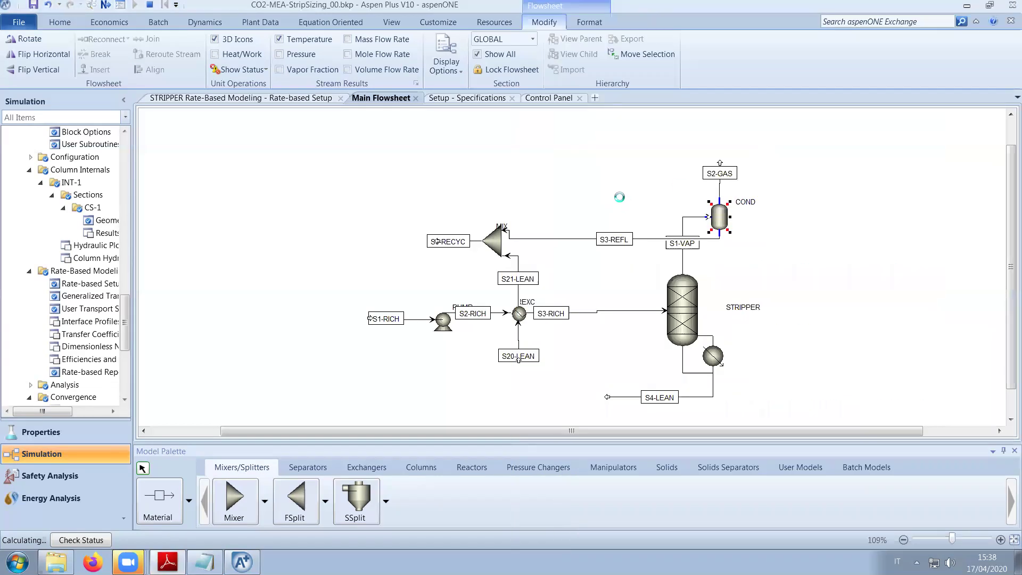
# Examine the new run's messages for the STRIPPER's RateSep iterations, remaining errors and the error summary
pyautogui.click(568, 97)
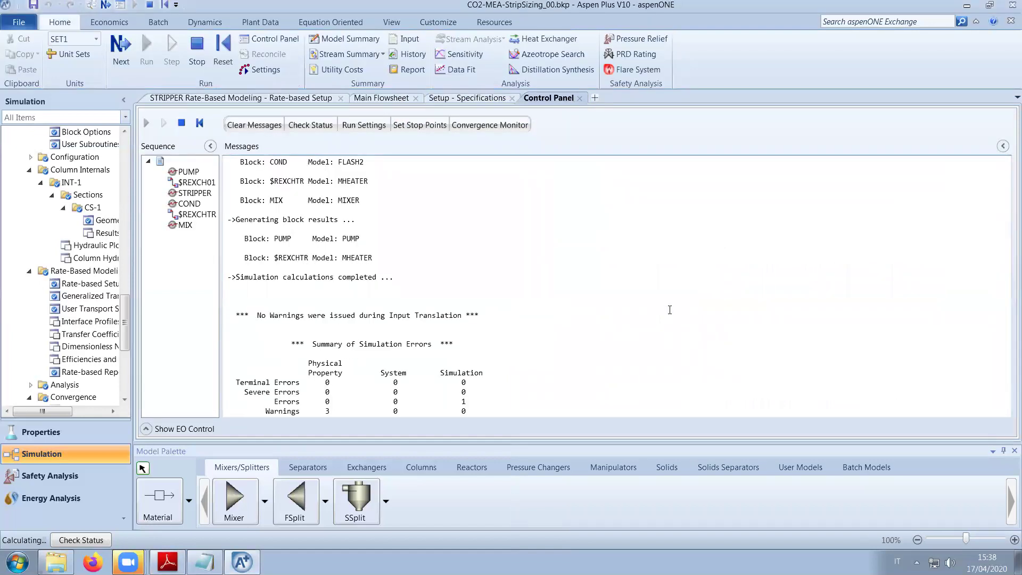
pyautogui.scroll(7, 698, 303)
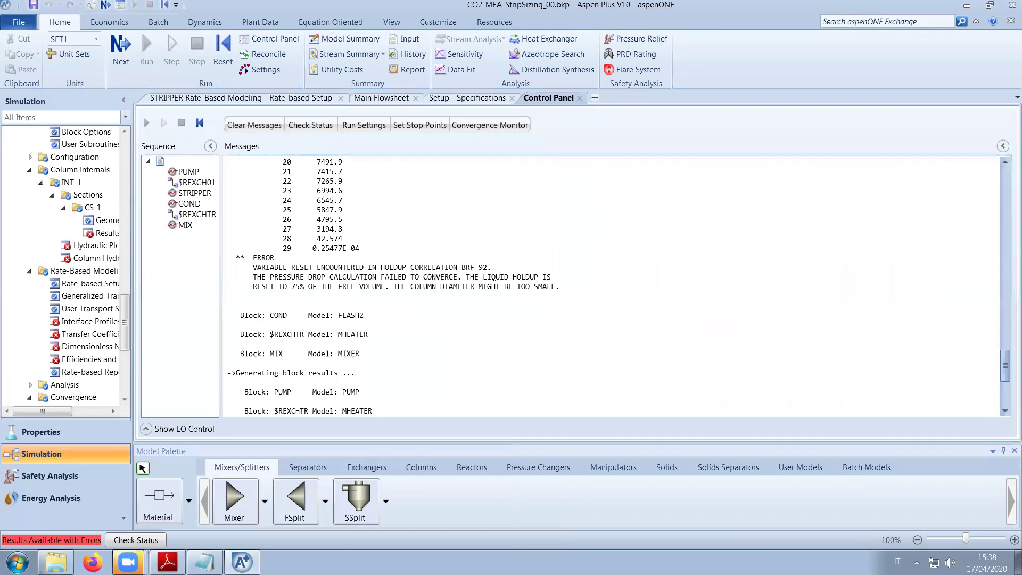
pyautogui.scroll(3, 656, 297)
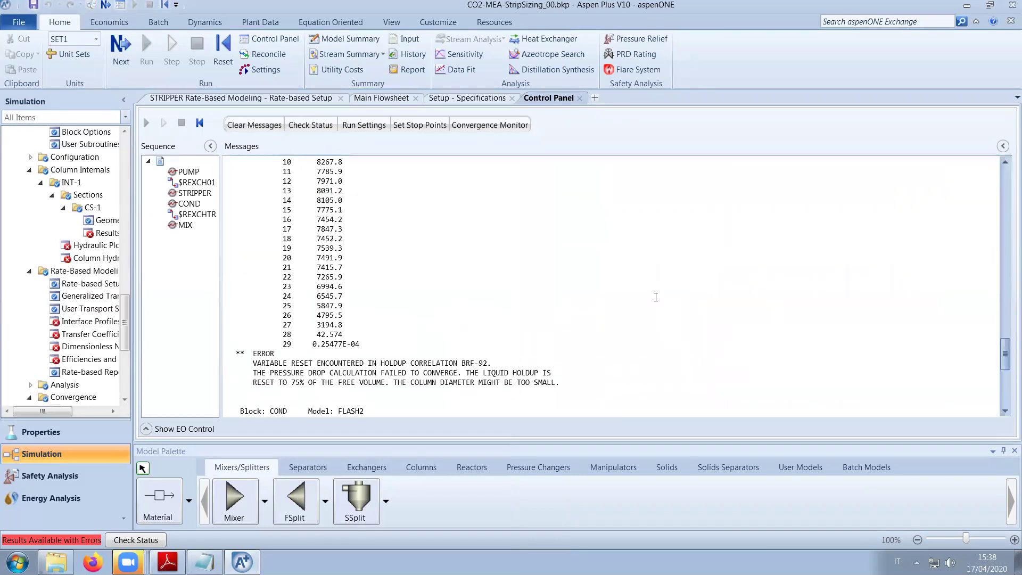
pyautogui.scroll(7, 656, 297)
pyautogui.scroll(-13, 655, 298)
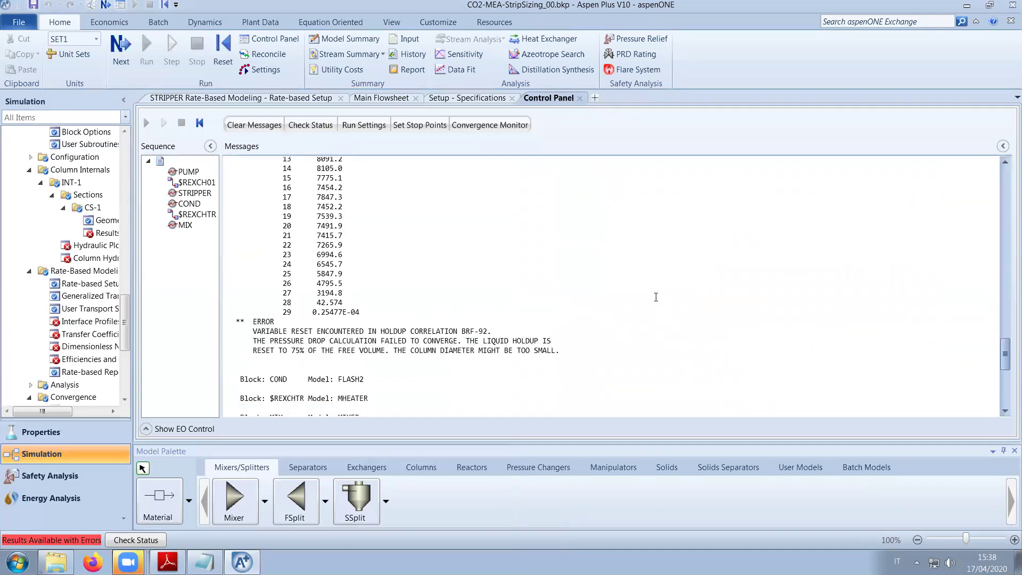
pyautogui.scroll(-3, 656, 297)
pyautogui.scroll(3, 656, 297)
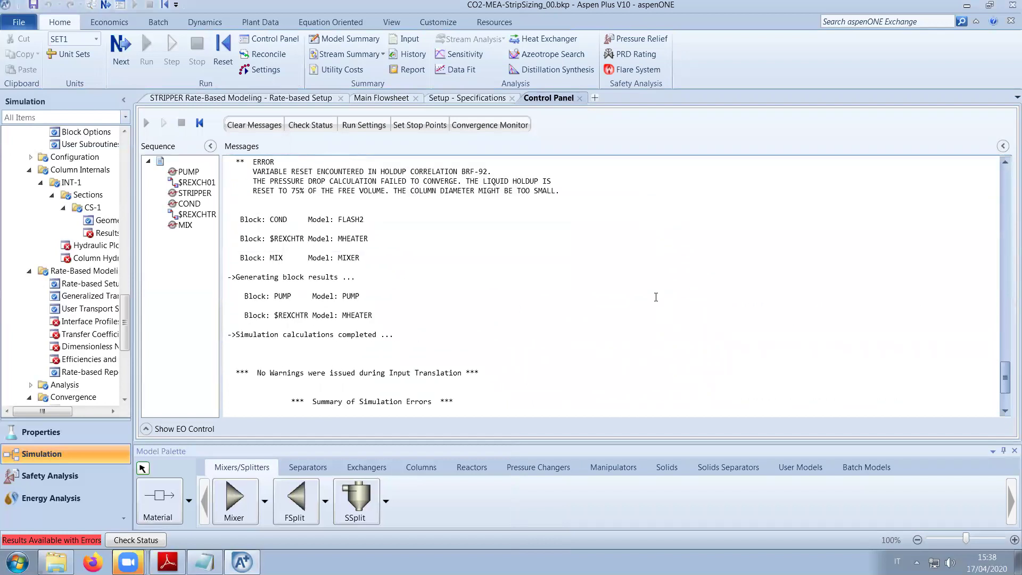
pyautogui.scroll(15, 649, 296)
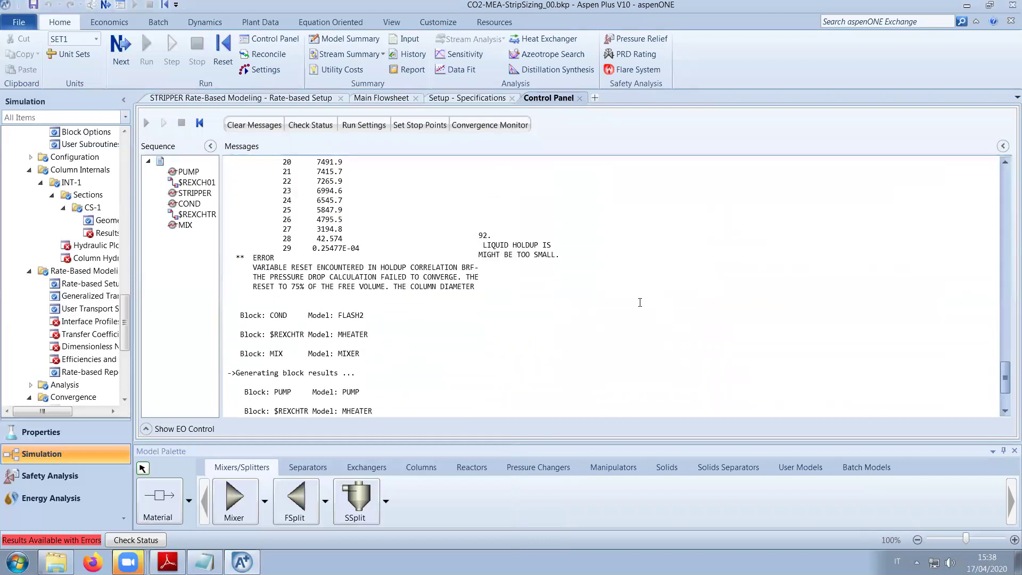
pyautogui.scroll(-10, 640, 301)
pyautogui.scroll(-3, 640, 301)
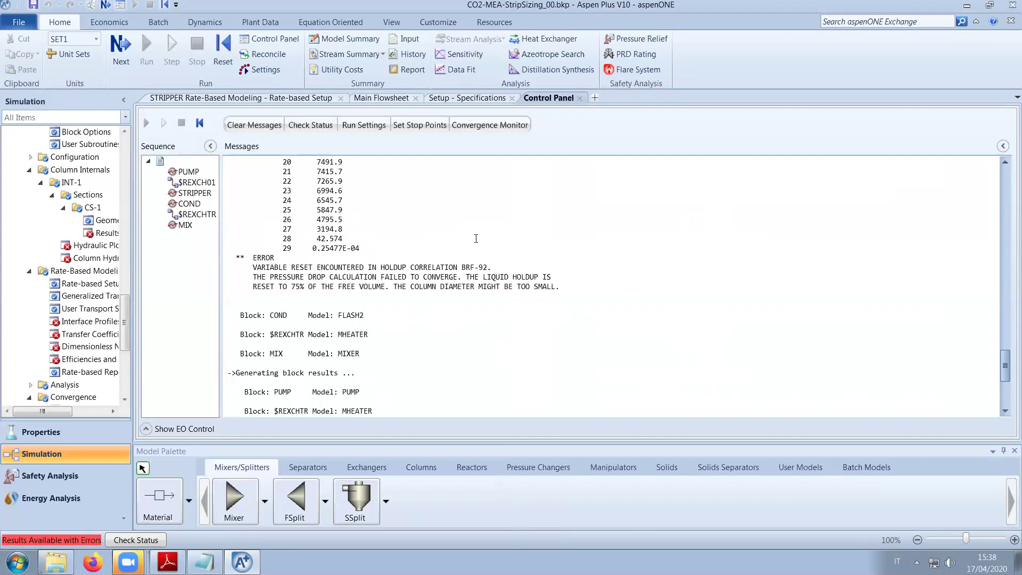
# Plot the STRIPPER's vapor mole flow profile by stage, move the legend clear of the curve, and close the plot after viewing
pyautogui.click(192, 99)
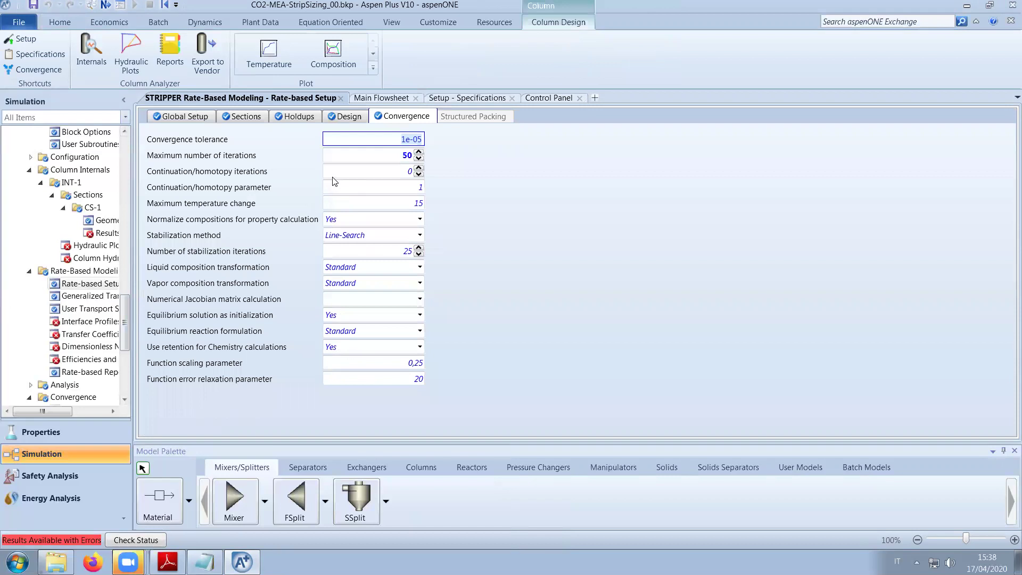
pyautogui.scroll(-1, 124, 346)
pyautogui.scroll(-3, 123, 346)
pyautogui.click(63, 340)
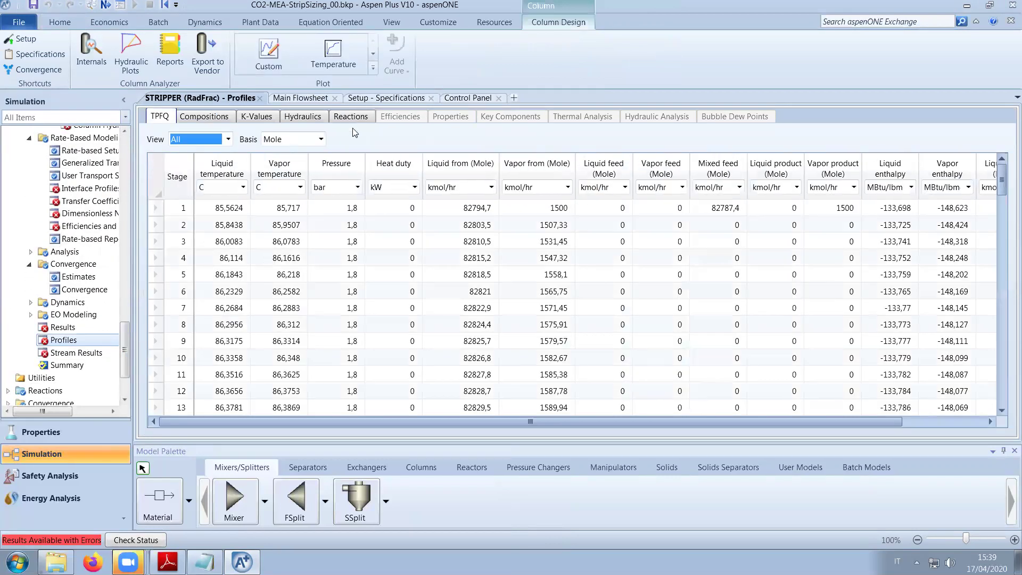
pyautogui.click(274, 70)
pyautogui.click(140, 380)
pyautogui.click(232, 409)
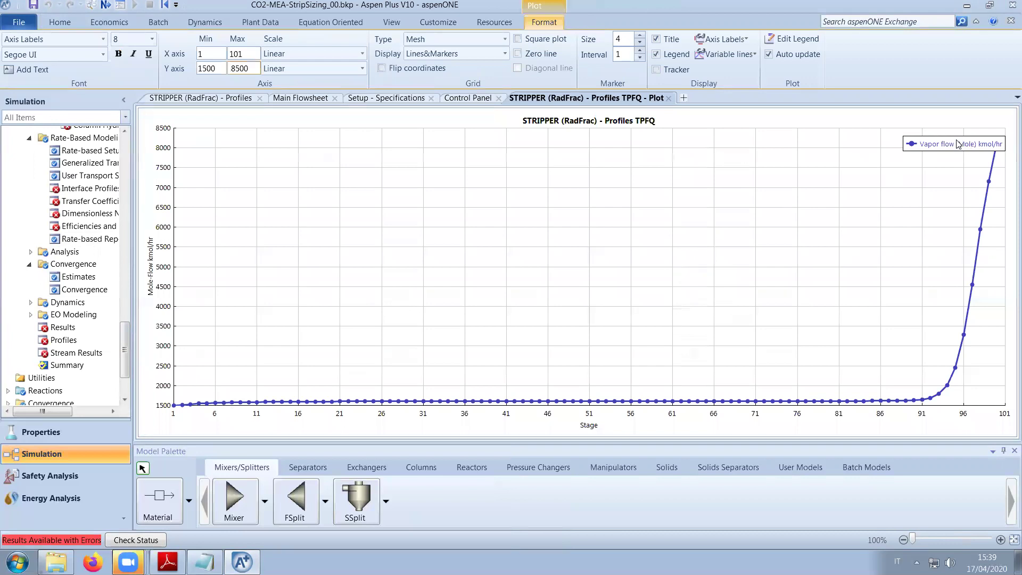
pyautogui.moveTo(920, 150); pyautogui.dragTo(714, 206)
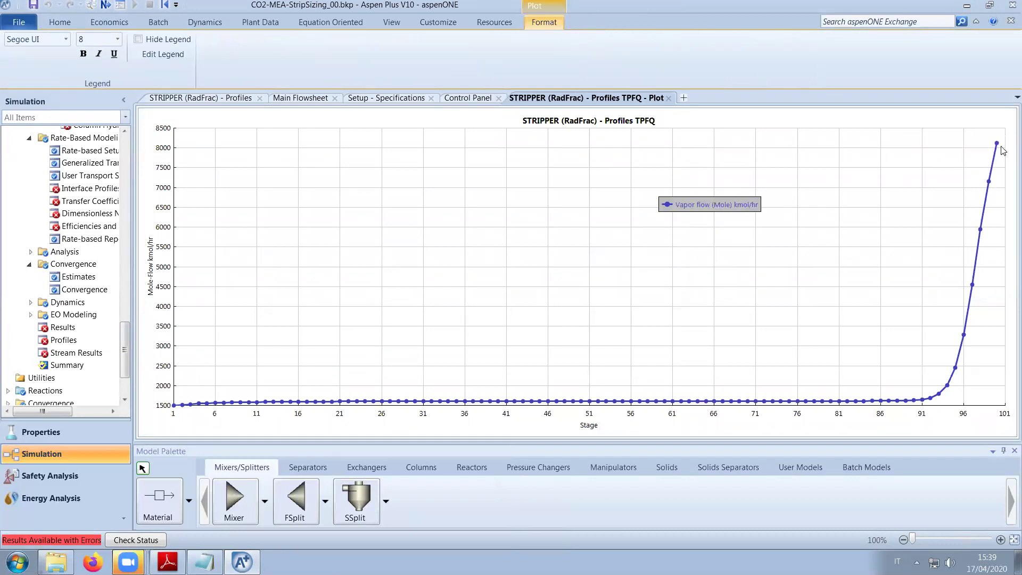
pyautogui.click(669, 98)
# Set the base stage to 99 for section CS-1 in the STRIPPER's rate-based design settings
pyautogui.moveTo(123, 343); pyautogui.dragTo(125, 317)
pyautogui.click(112, 230)
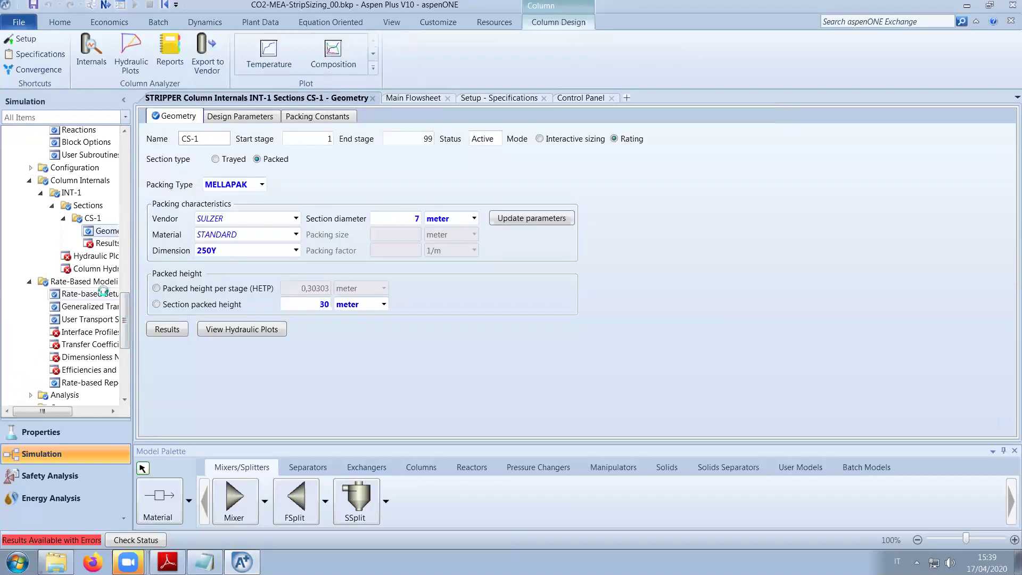
pyautogui.click(103, 293)
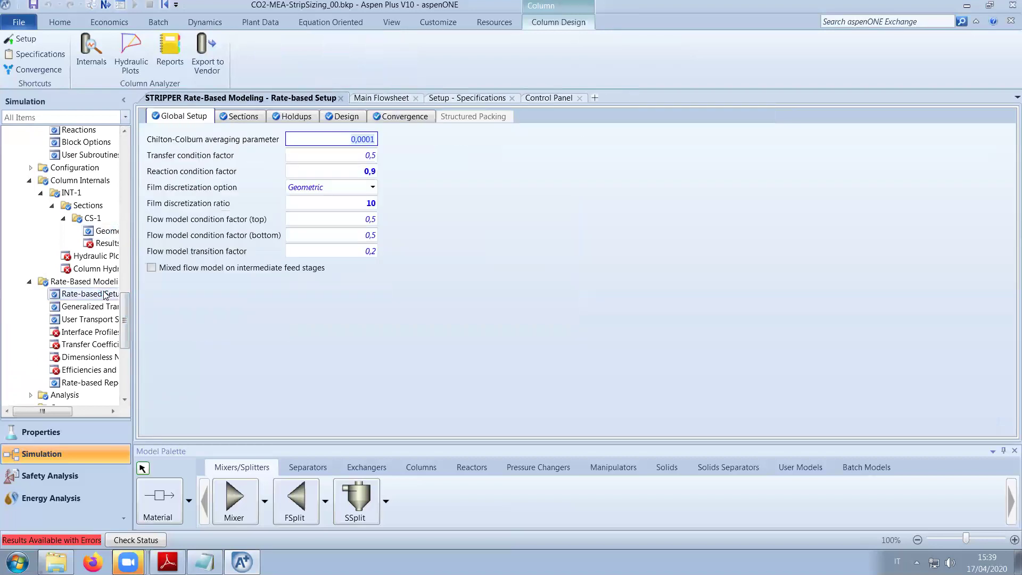
pyautogui.click(337, 117)
pyautogui.click(235, 185)
pyautogui.press('BackSpace')
pyautogui.press('BackSpace')
pyautogui.write('99')
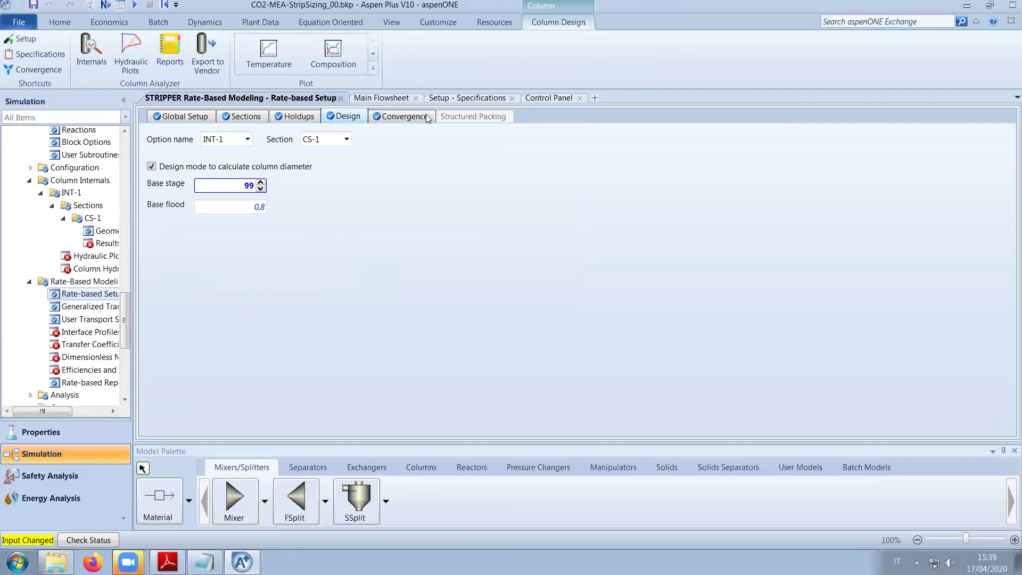
# Recheck iterations 25 to 29 in the previous run's messages and run the simulation with the changed input
pyautogui.click(553, 99)
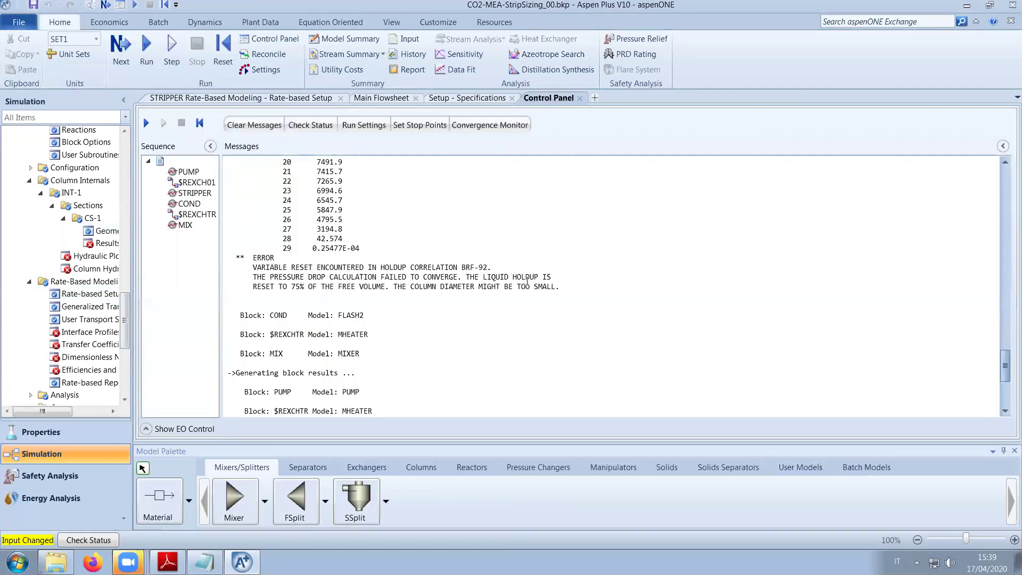
pyautogui.scroll(-3, 527, 281)
pyautogui.scroll(4, 527, 282)
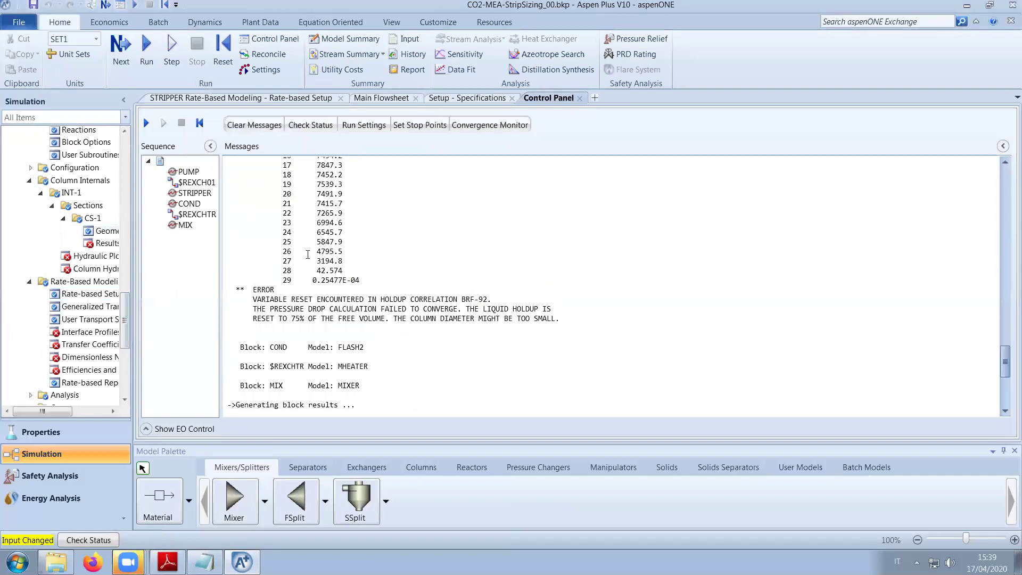
pyautogui.moveTo(283, 242); pyautogui.dragTo(360, 280)
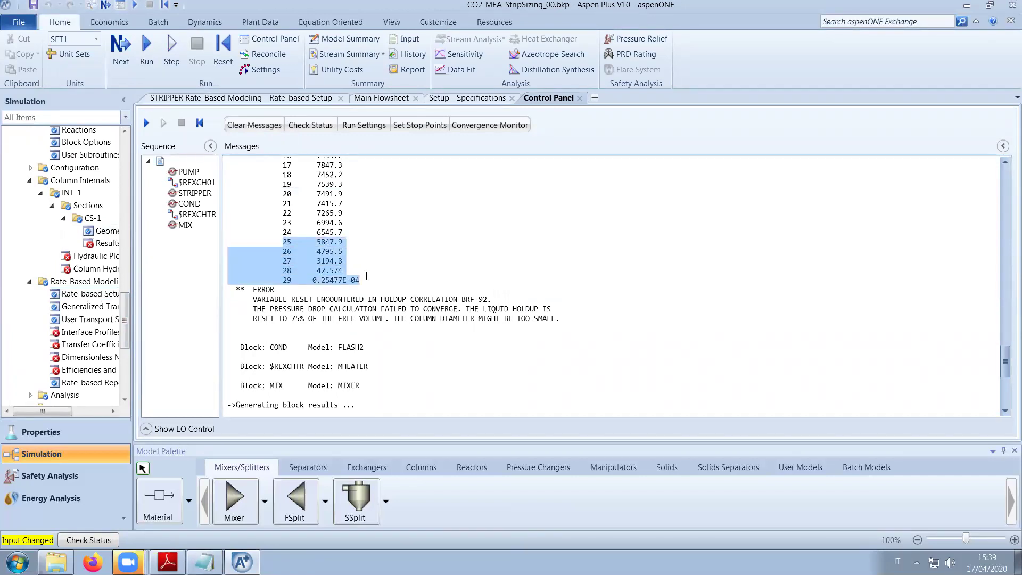
pyautogui.click(360, 280)
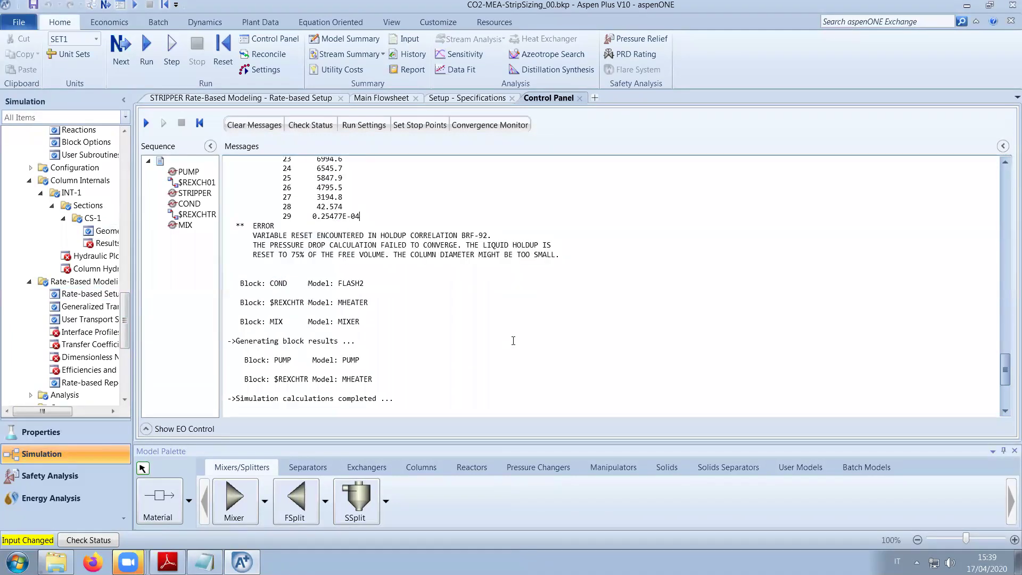
pyautogui.click(147, 68)
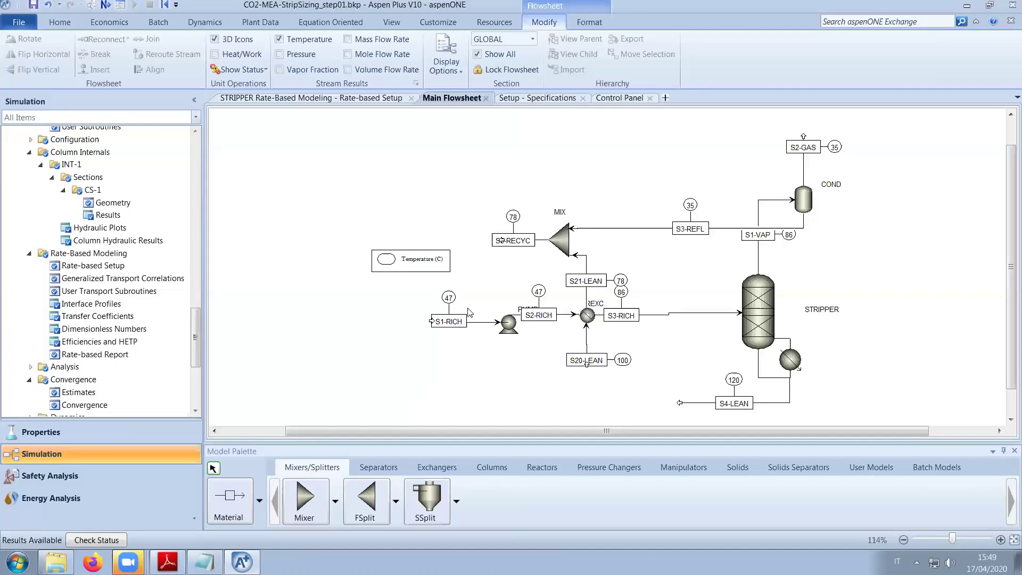
# Plot Vapor flow (Mole) against stage from the STRIPPER's updated profiles, shift the legend off the curve, and close the plot after viewing
pyautogui.click(335, 99)
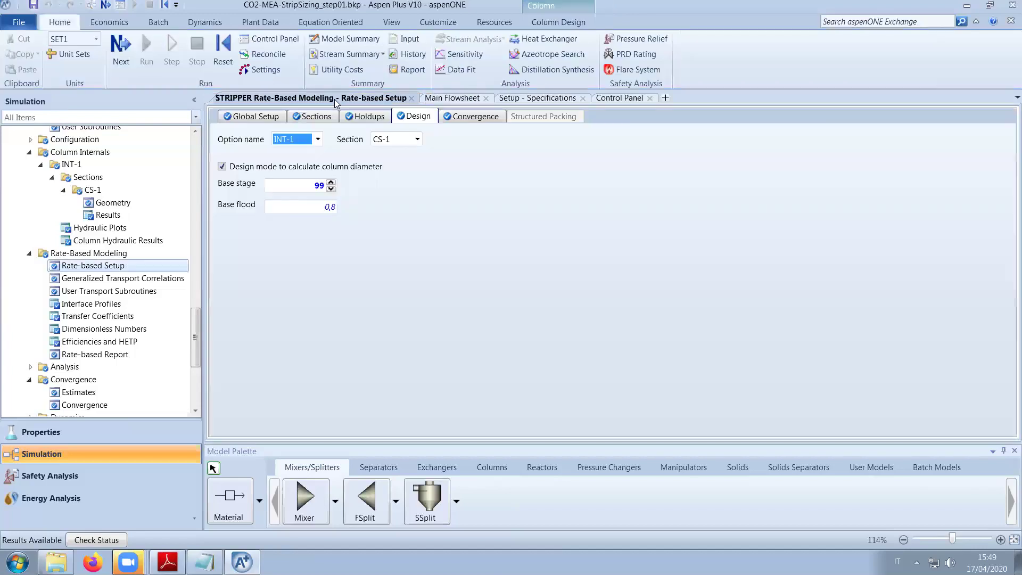
pyautogui.moveTo(198, 354); pyautogui.dragTo(197, 384)
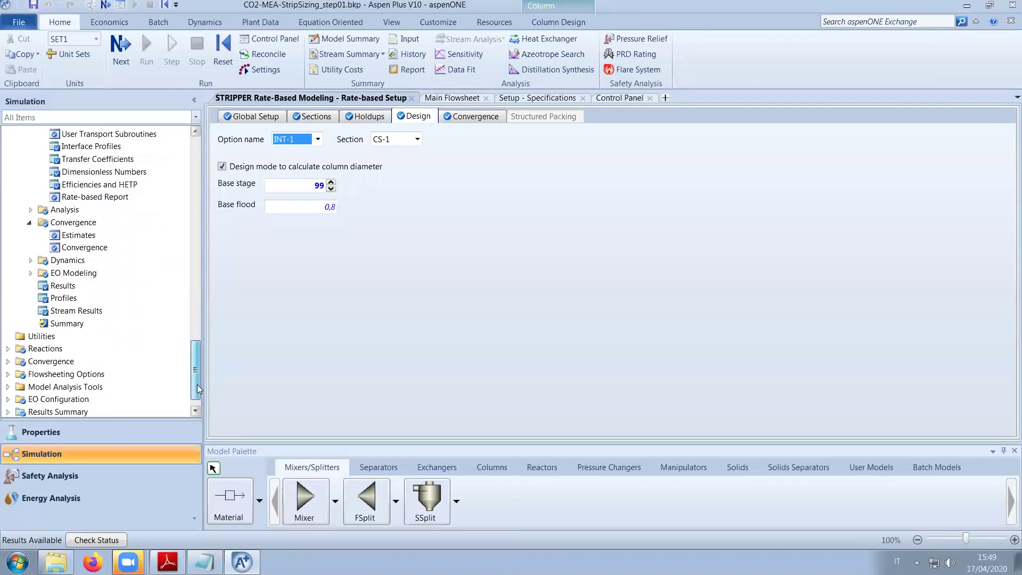
pyautogui.doubleClick(75, 299)
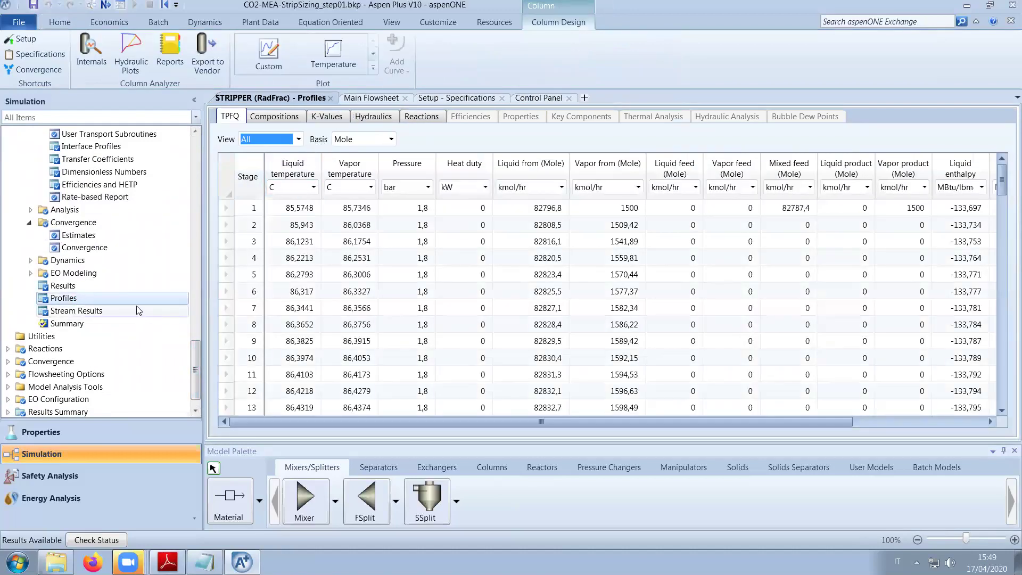
pyautogui.click(277, 61)
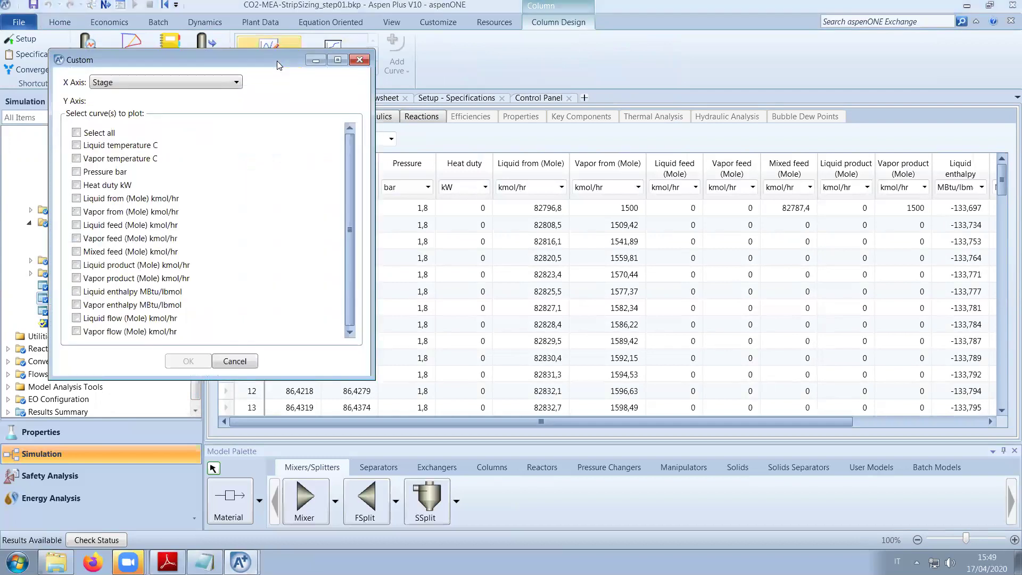
pyautogui.click(122, 332)
pyautogui.click(189, 361)
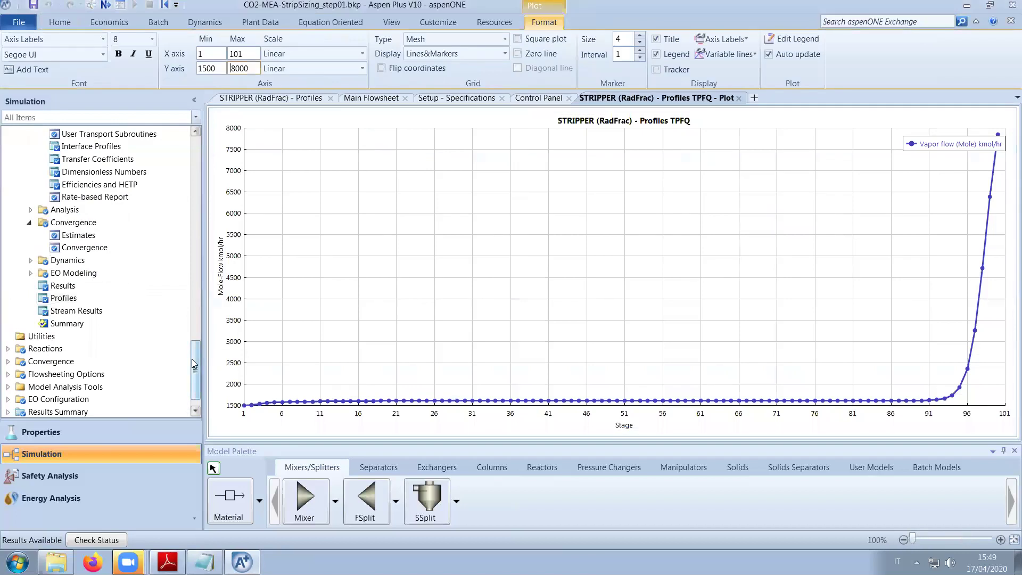
pyautogui.click(937, 144)
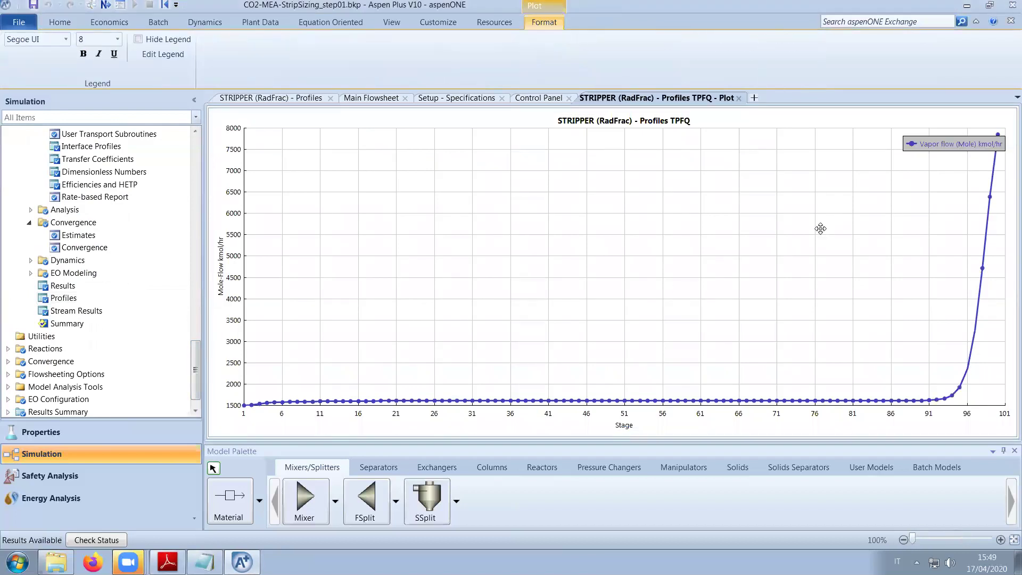
pyautogui.moveTo(927, 146); pyautogui.dragTo(785, 224)
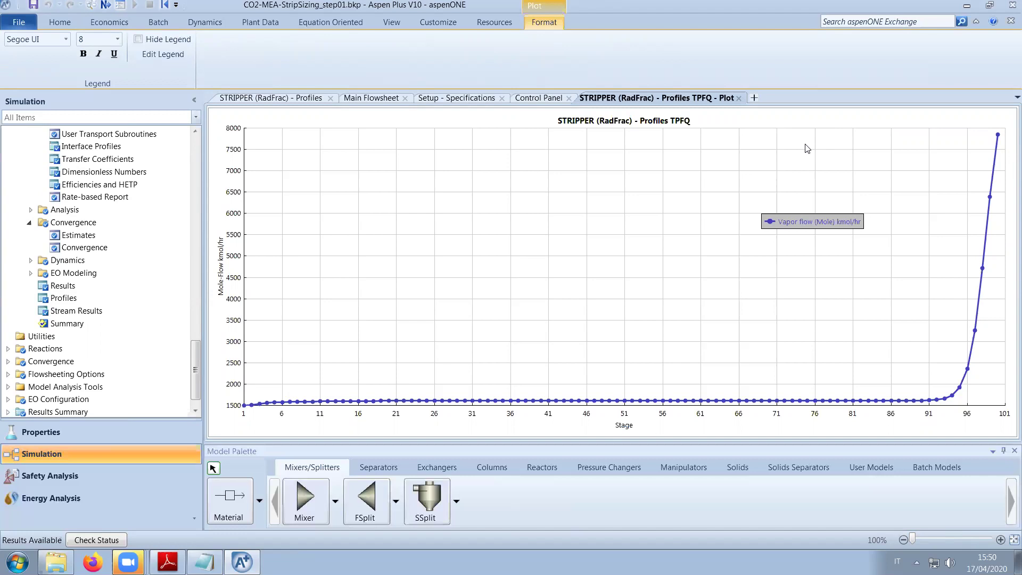
pyautogui.click(739, 98)
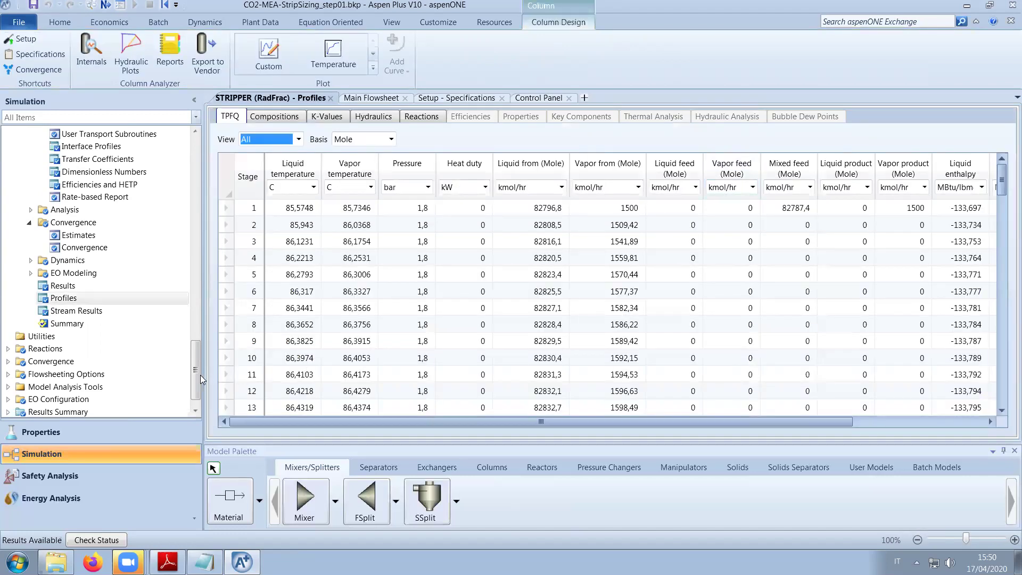
# Open the STRIPPER's results summary and display the reboiler heat duty in MW
pyautogui.scroll(2, 201, 379)
pyautogui.click(63, 347)
pyautogui.click(551, 228)
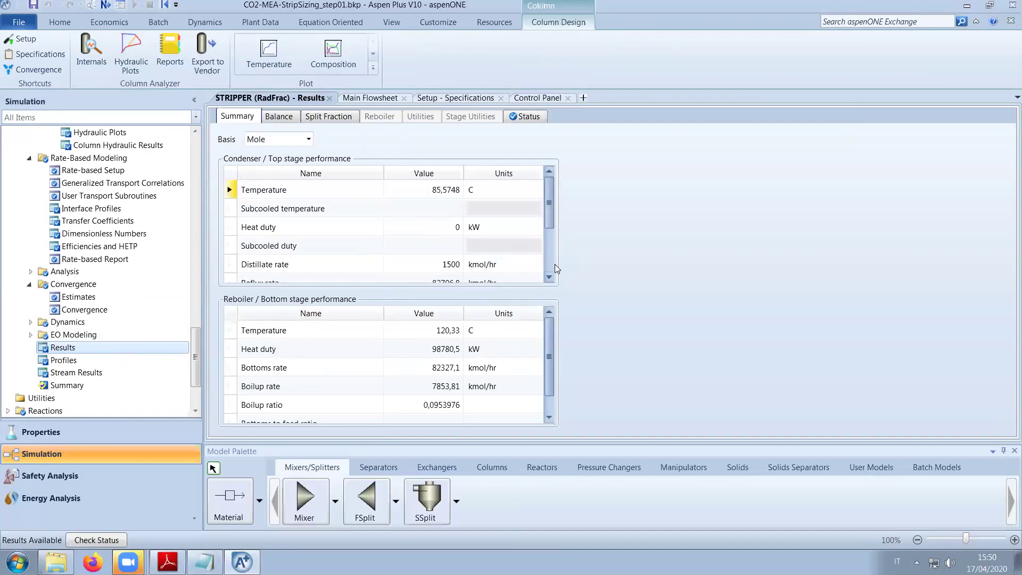
pyautogui.click(539, 351)
pyautogui.click(471, 352)
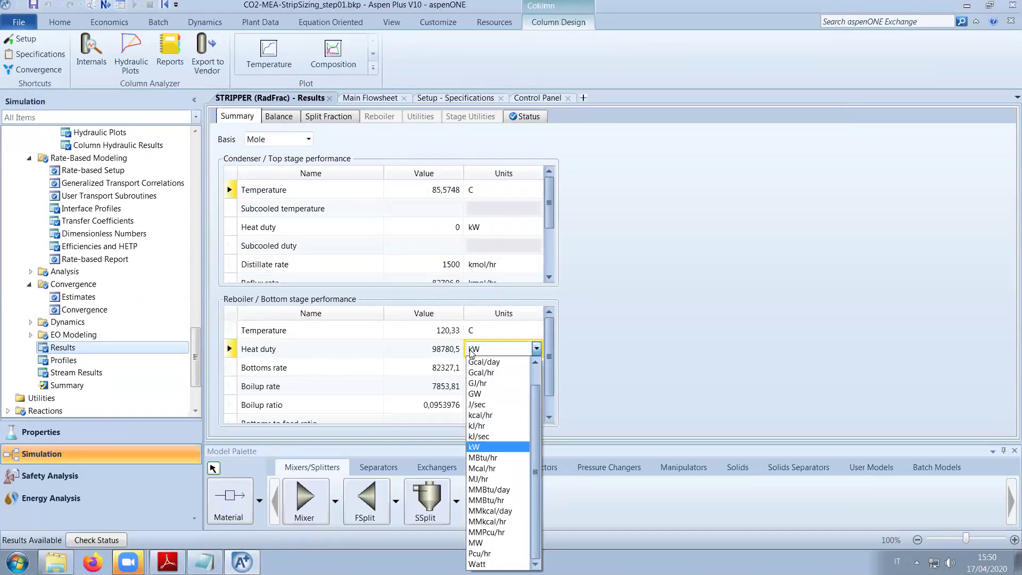
pyautogui.click(640, 356)
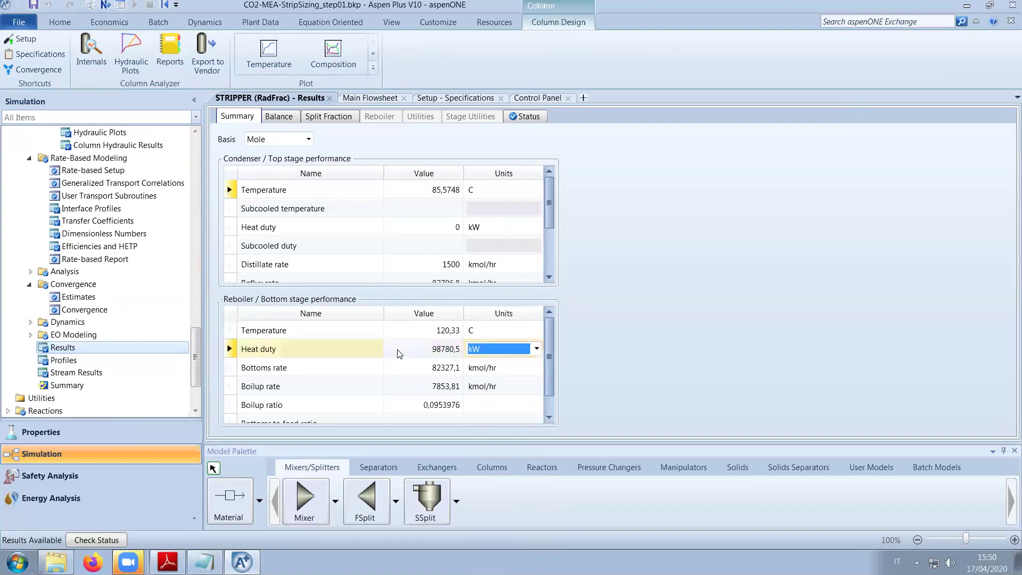
pyautogui.click(536, 349)
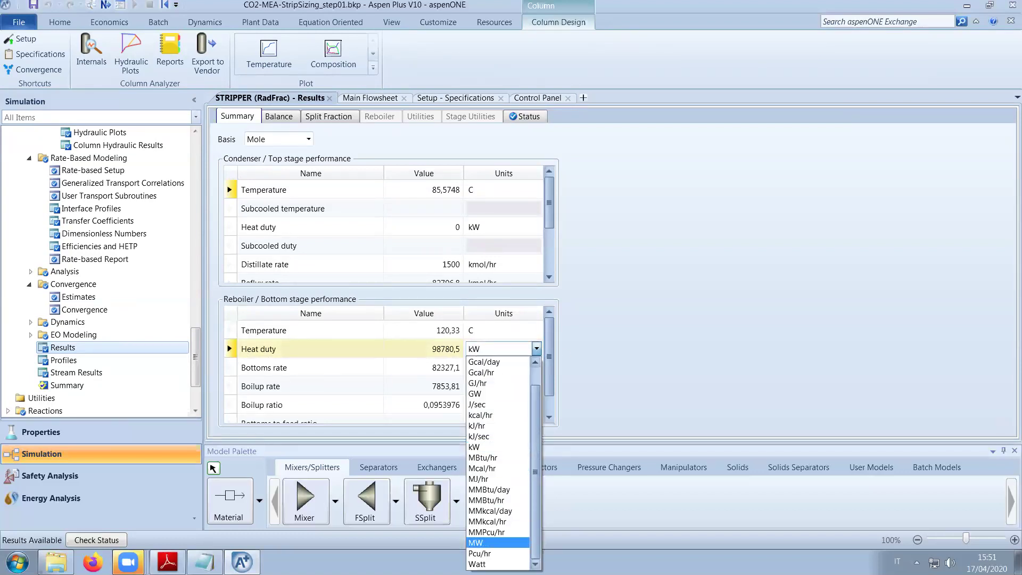
pyautogui.click(500, 542)
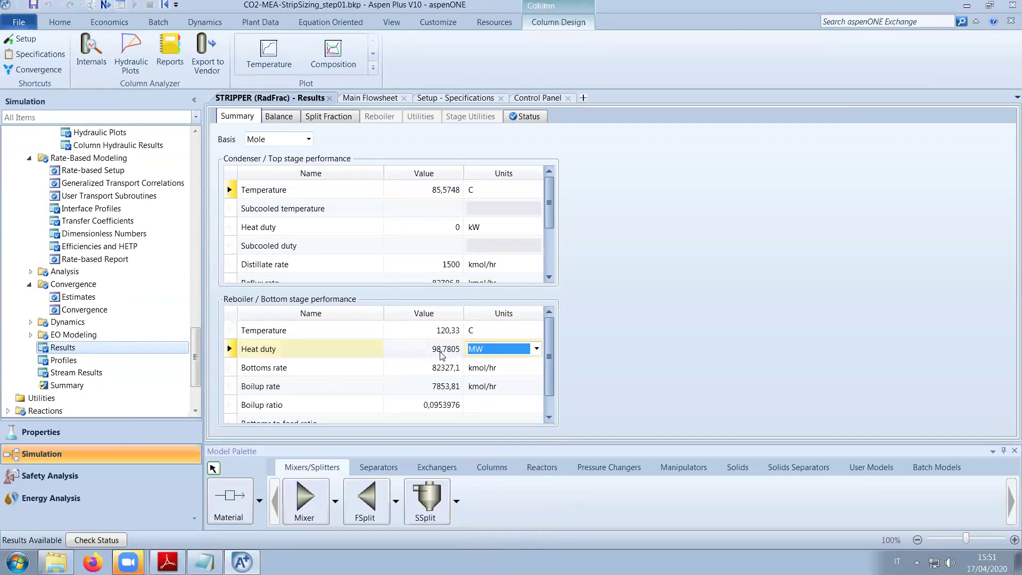
# Check Table 6.2 in the PDF book for reboiler duty and diameter by packing height, and return to Aspen Plus
pyautogui.click(168, 562)
pyautogui.scroll(-10, 800, 403)
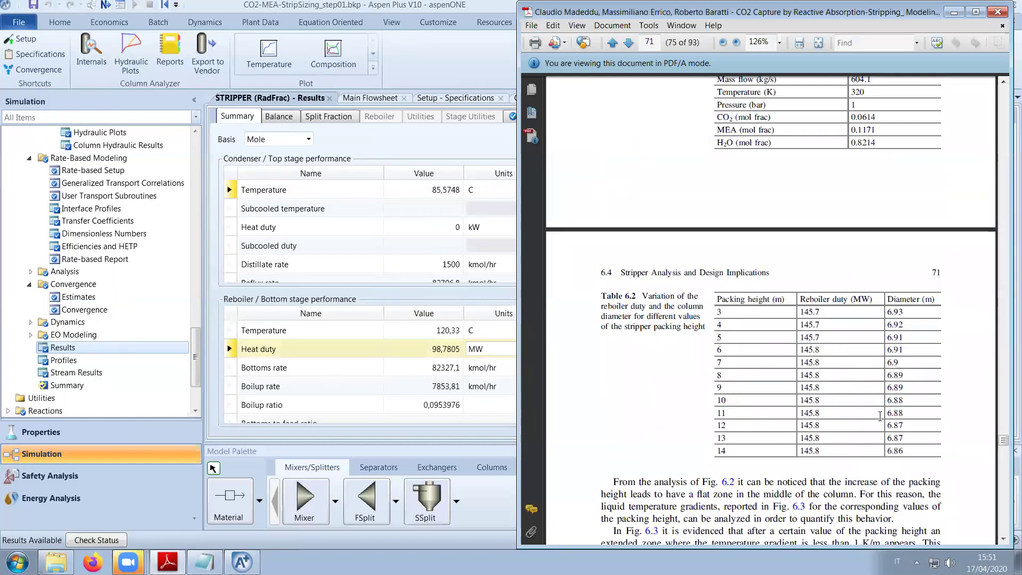
pyautogui.click(954, 11)
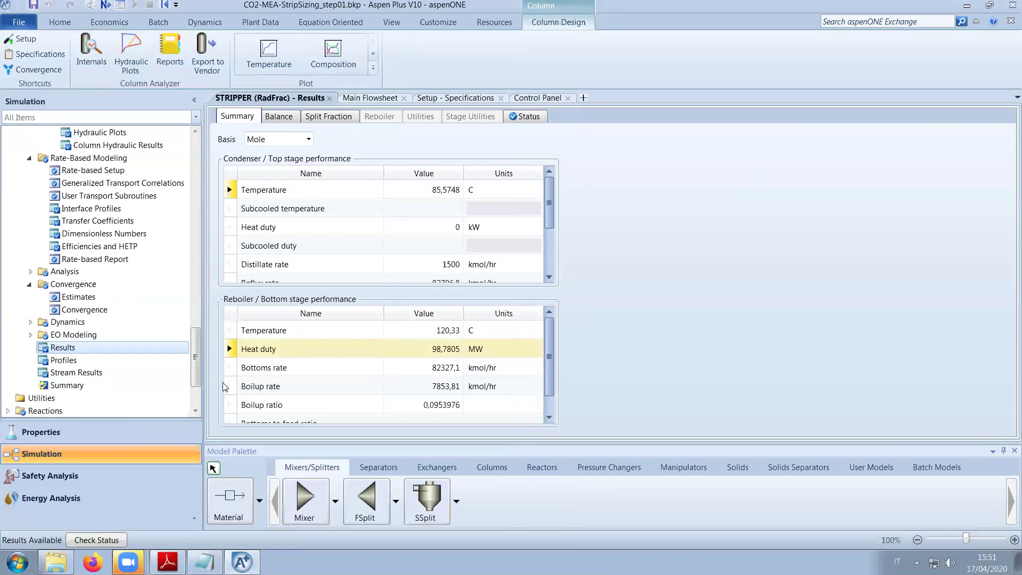
# Review the STRIPPER's boundary stream results down to the liquid phase composition properties
pyautogui.click(119, 373)
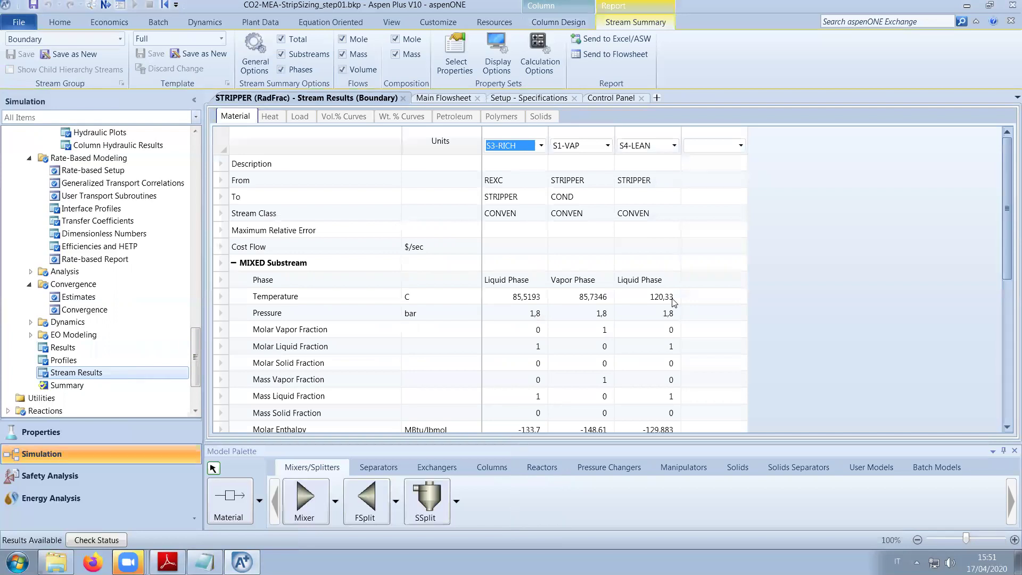
pyautogui.scroll(-5, 674, 303)
pyautogui.scroll(2, 663, 250)
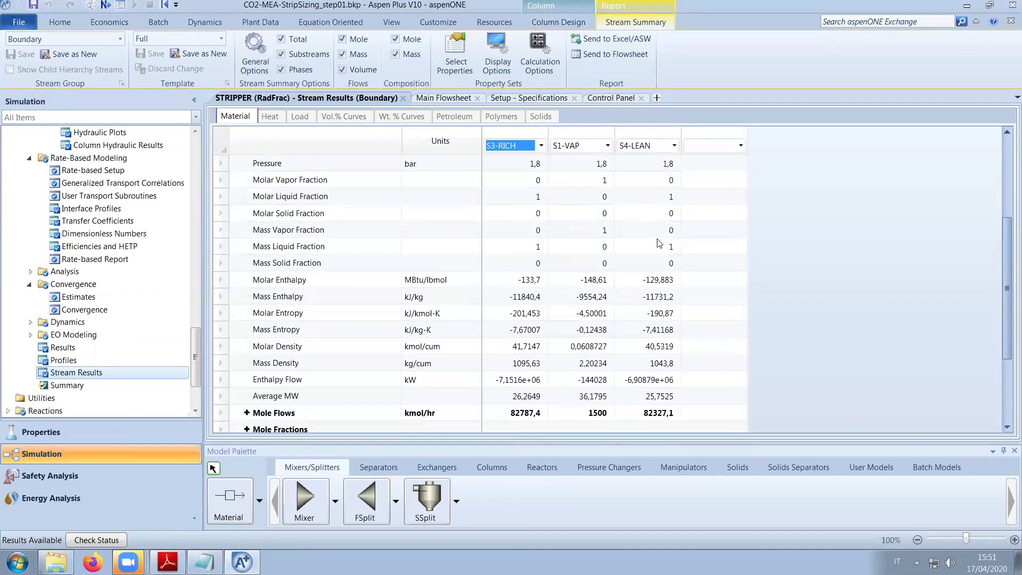
pyautogui.scroll(-3, 239, 170)
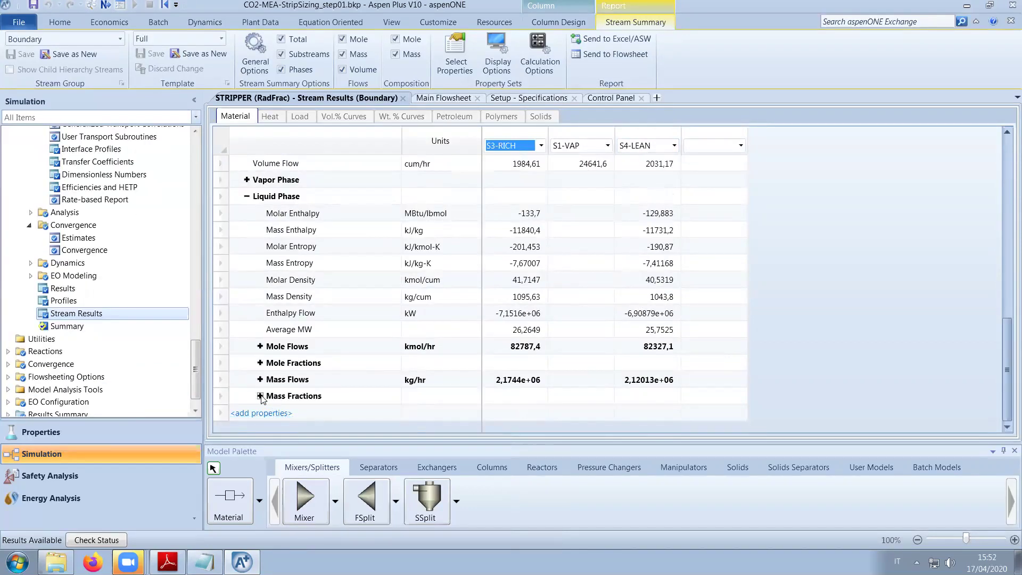
# Look up the lean solvent mass fractions in Table 5.3 on page 59 of the PDF book, and return to Aspen Plus
pyautogui.click(168, 562)
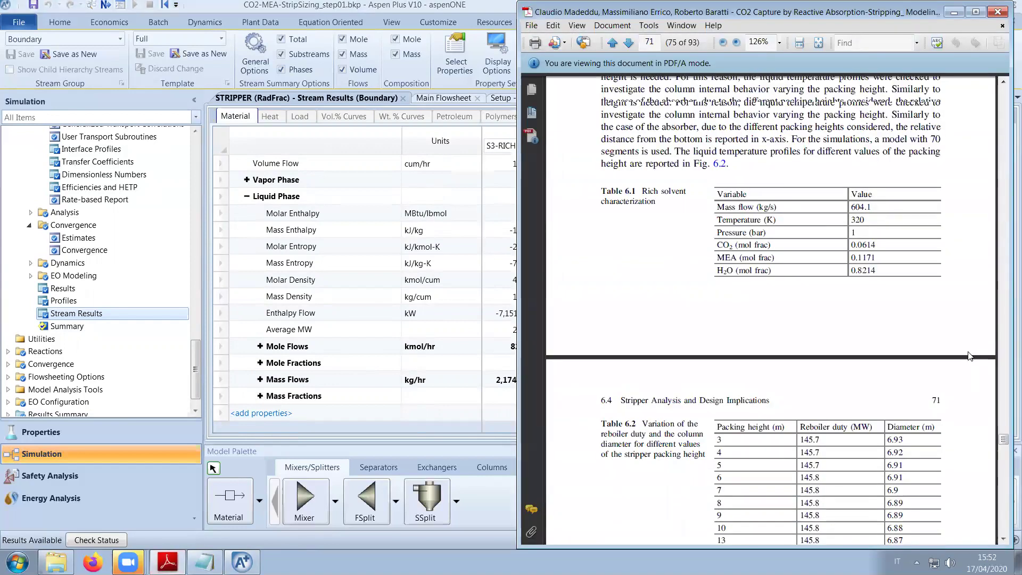
pyautogui.scroll(2, 967, 355)
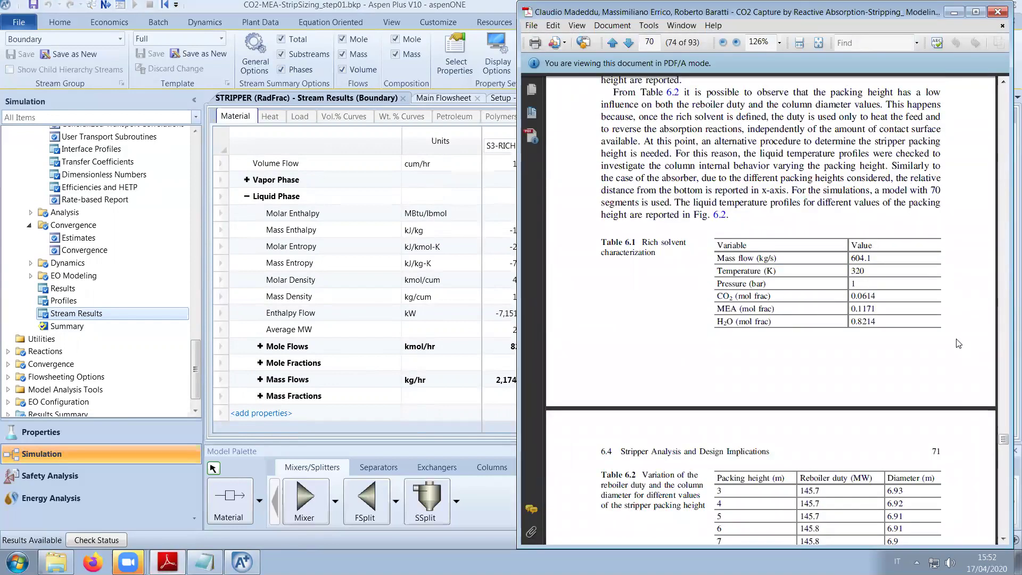
pyautogui.scroll(15, 958, 343)
pyautogui.scroll(15, 948, 334)
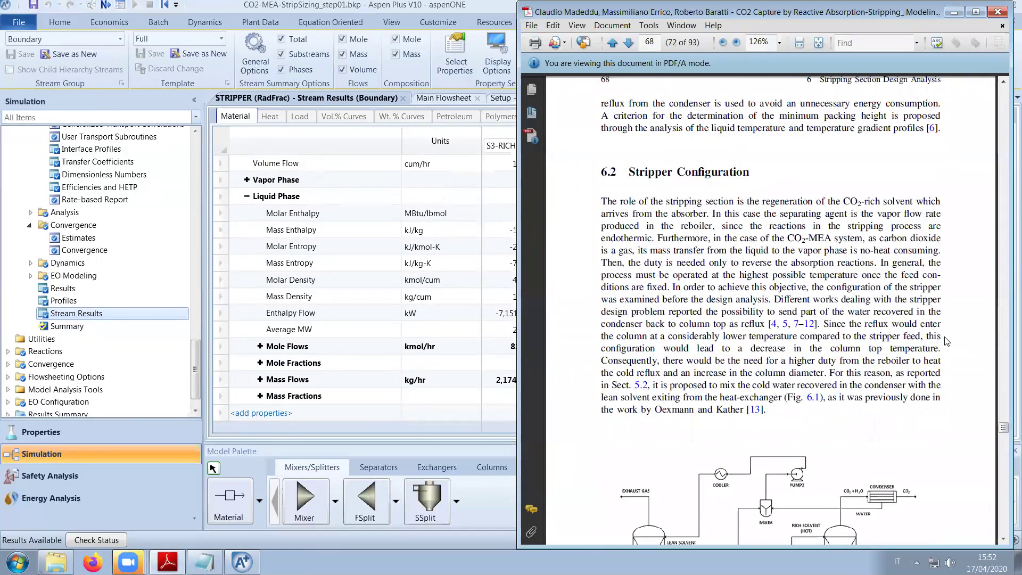
pyautogui.scroll(20, 946, 341)
pyautogui.click(650, 42)
pyautogui.write('59')
pyautogui.press('Return')
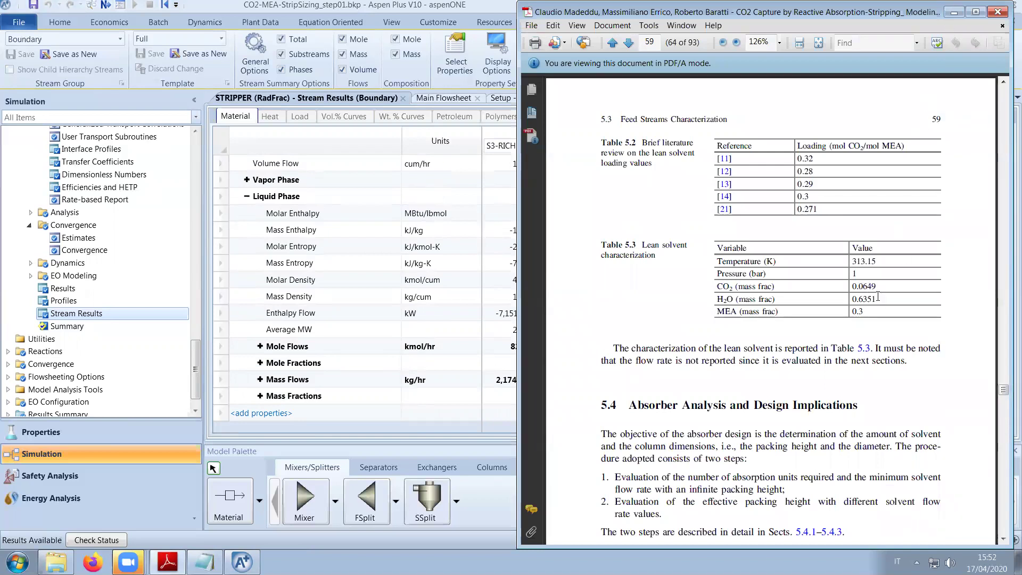
pyautogui.click(953, 12)
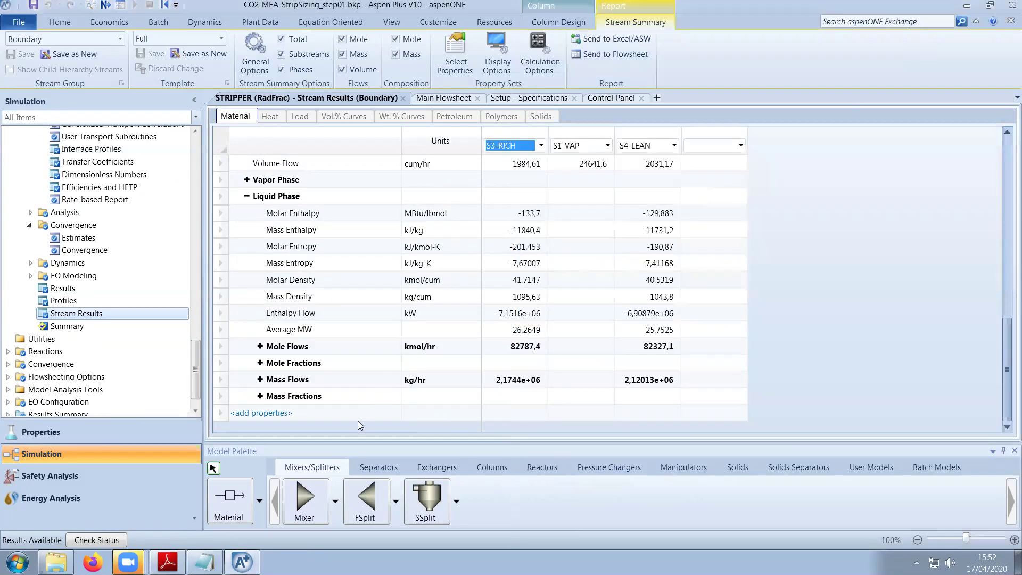
# Expand the liquid phase mass fractions in the stream results and review the component values
pyautogui.click(260, 396)
pyautogui.scroll(-2, 327, 387)
pyautogui.scroll(-5, 327, 387)
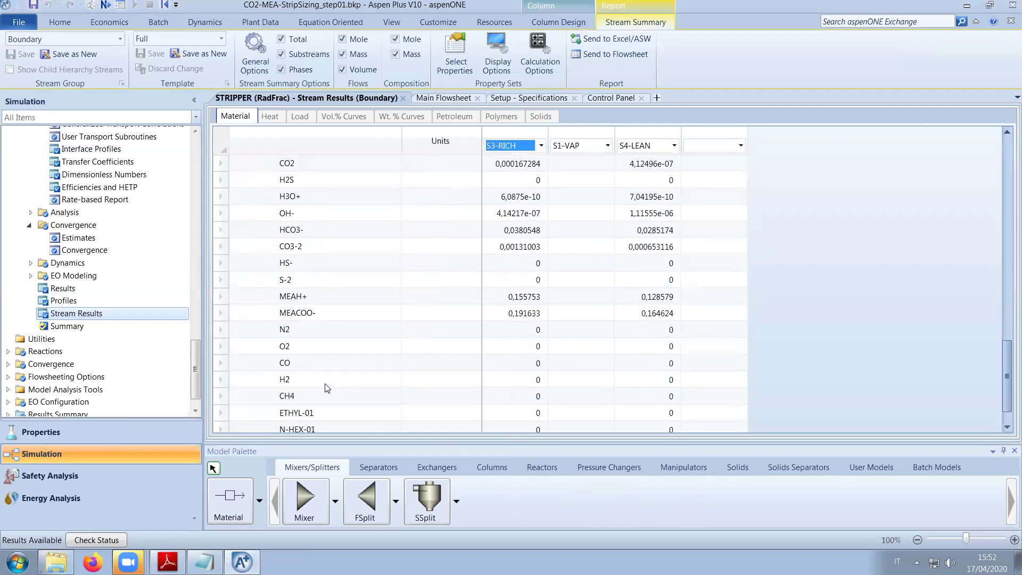
# Add the Apparent component mass fraction property (WXAPP) to the stream summary template, searching the properties for "app"
pyautogui.click(281, 416)
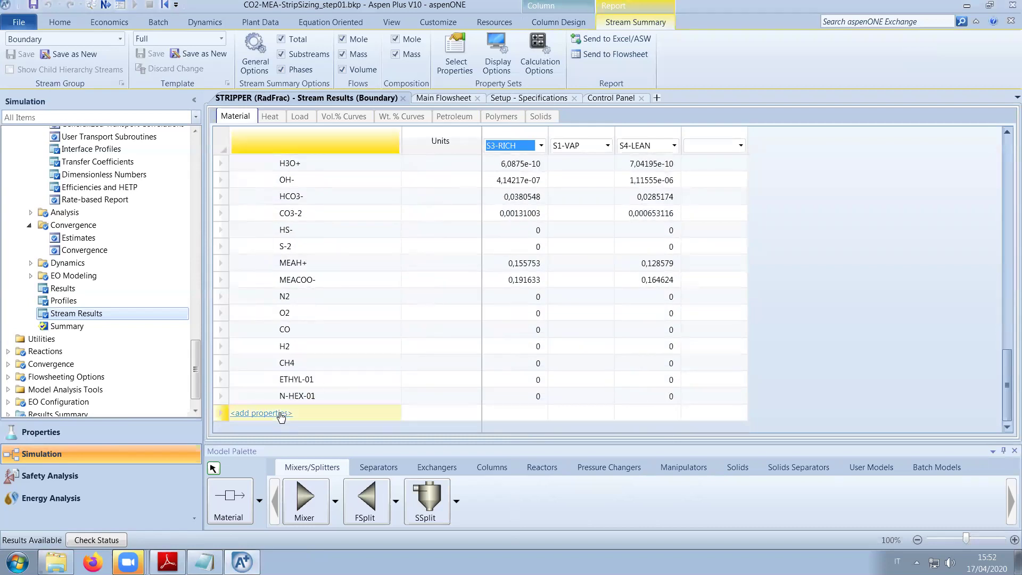
pyautogui.click(281, 414)
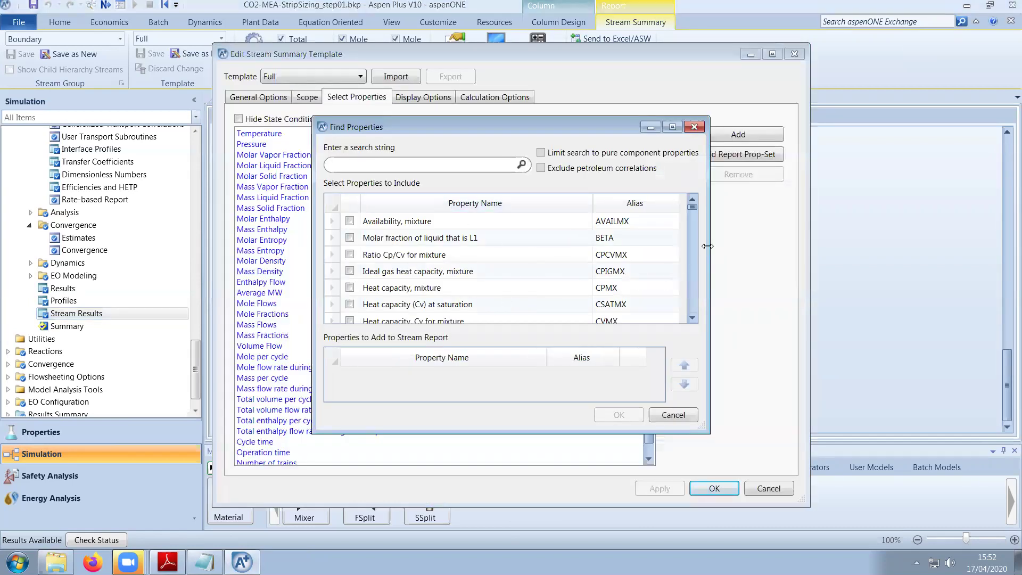
pyautogui.write('app')
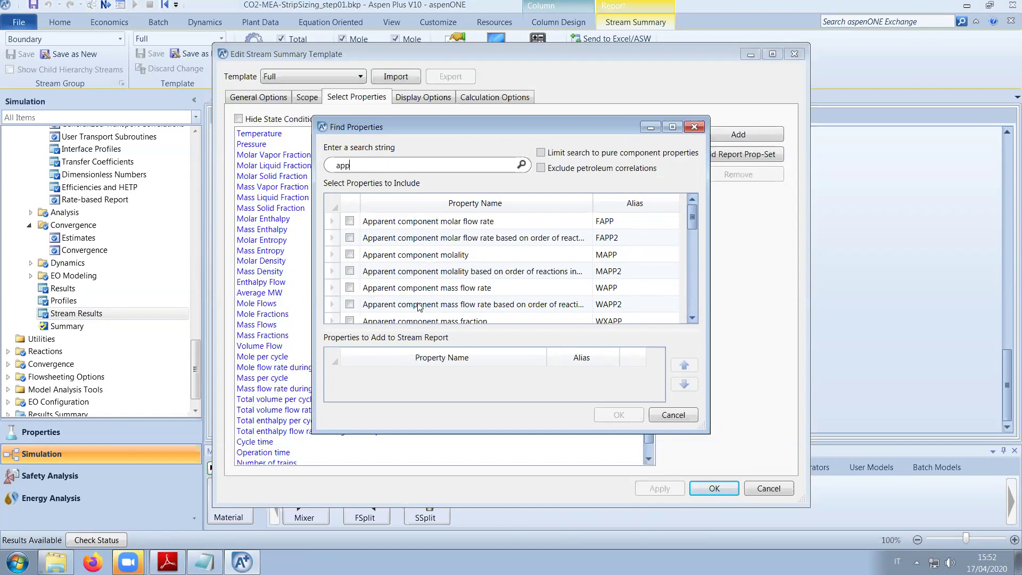
pyautogui.click(692, 318)
pyautogui.click(693, 318)
pyautogui.click(692, 318)
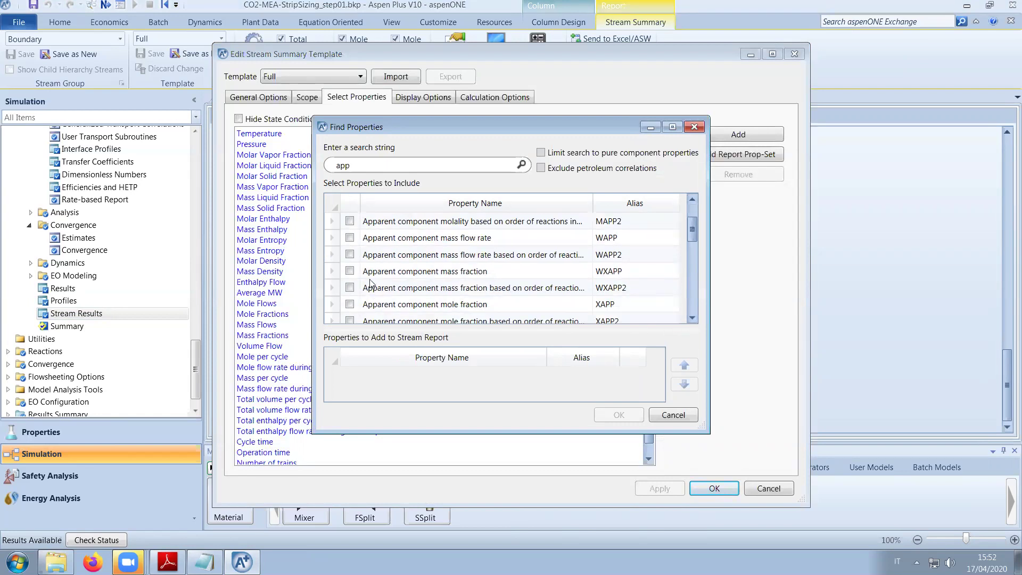
pyautogui.click(392, 273)
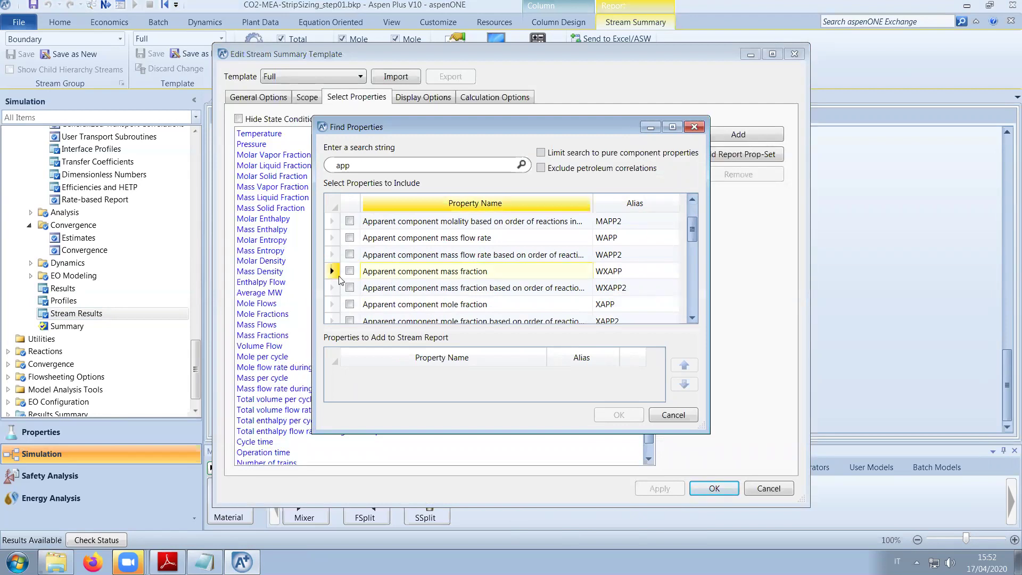
pyautogui.click(343, 272)
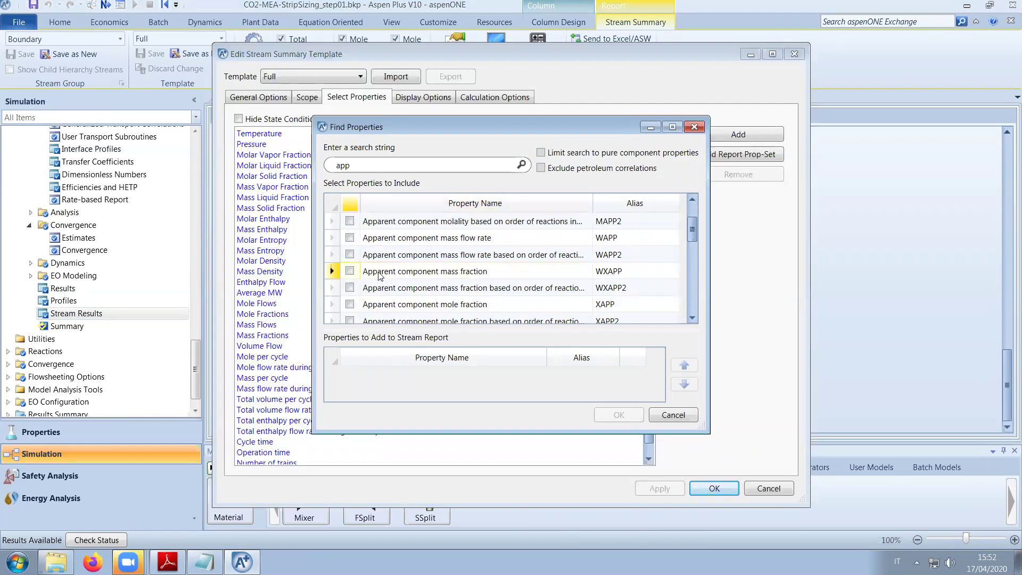
pyautogui.click(349, 271)
pyautogui.click(613, 414)
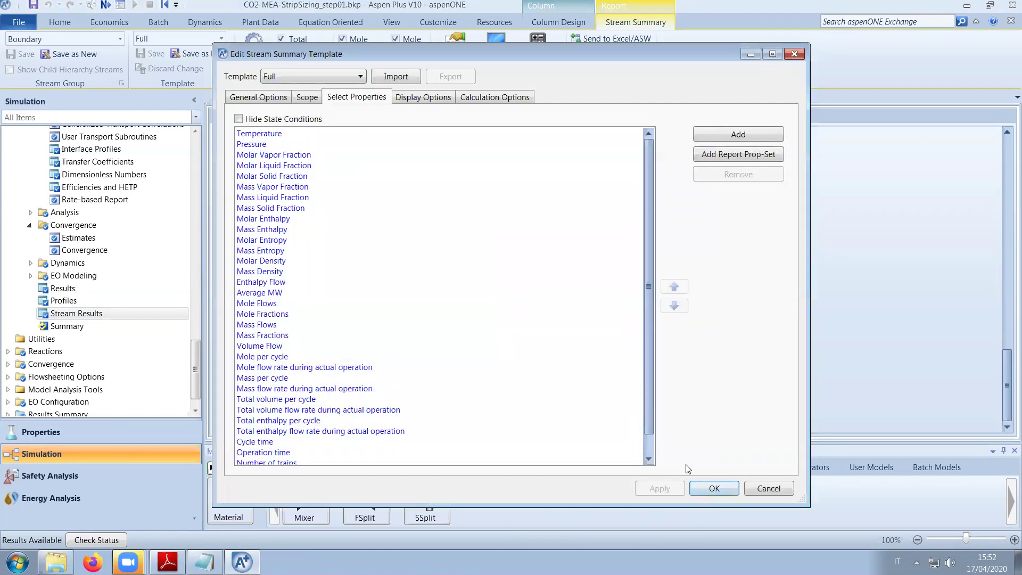
pyautogui.click(710, 484)
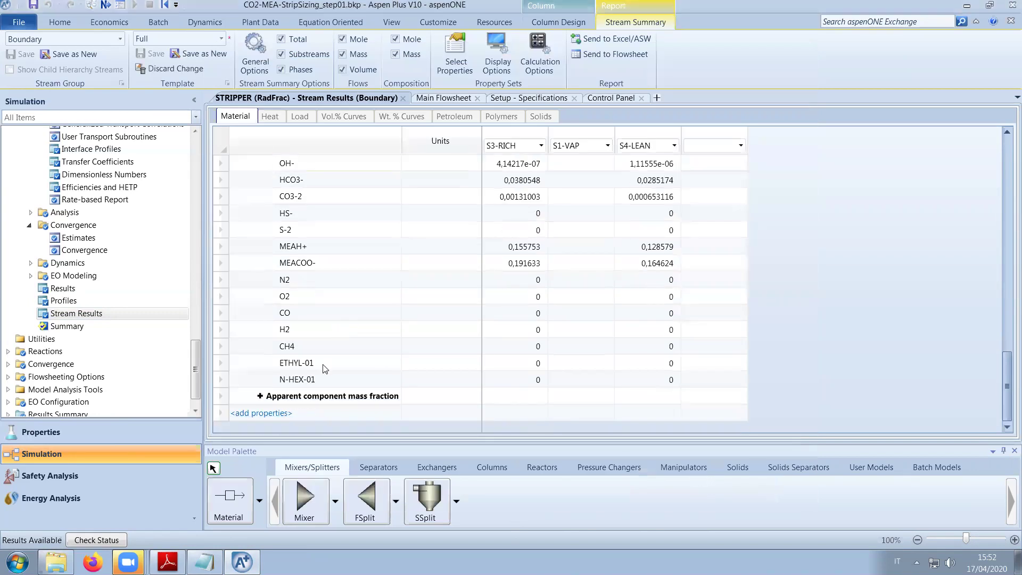
# Expand the apparent component mass fractions and compare the S4-LEAN composition with the lean solvent specification
pyautogui.click(260, 396)
pyautogui.scroll(-3, 311, 379)
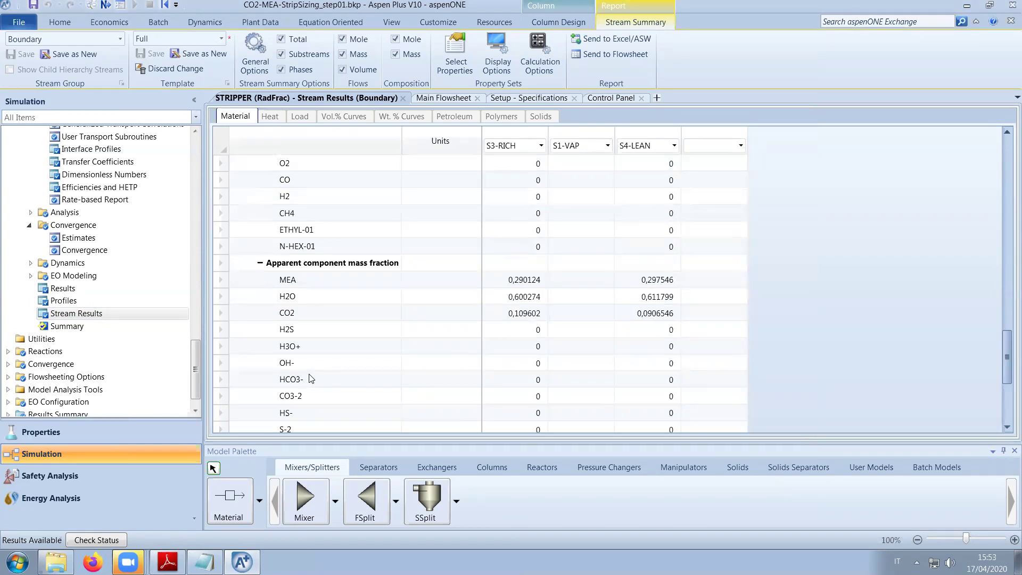
pyautogui.scroll(-3, 312, 378)
pyautogui.scroll(2, 311, 379)
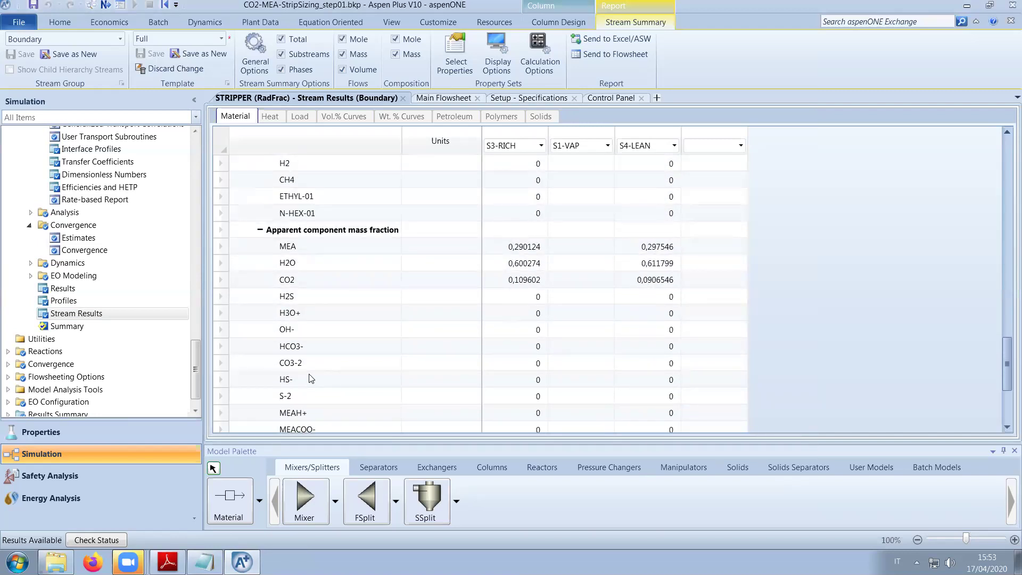
pyautogui.scroll(6, 312, 379)
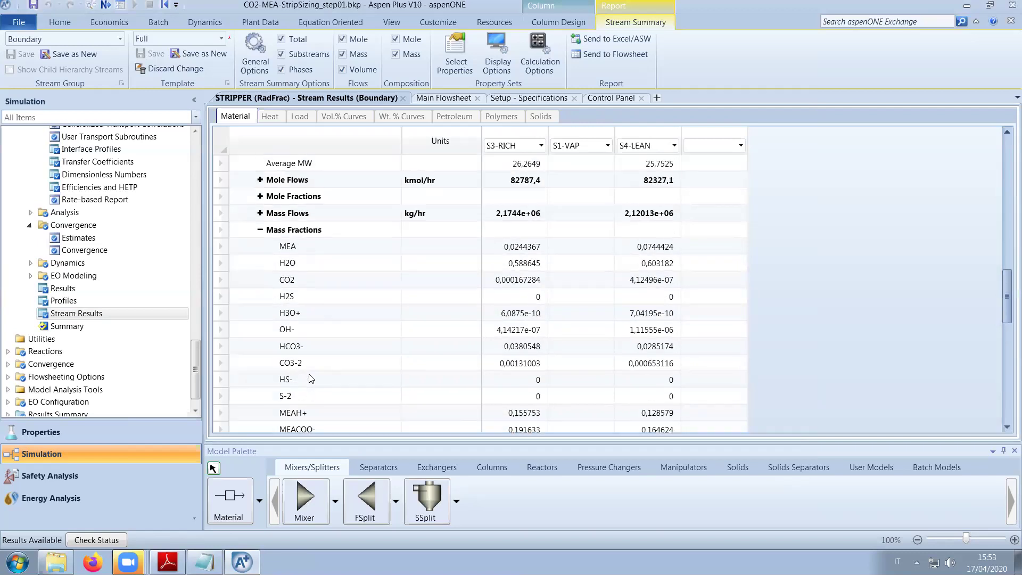
# Collapse the liquid phase mass fractions and compare the S4-LEAN apparent mass fractions with Table 5.3 in the PDF book
pyautogui.click(260, 229)
pyautogui.scroll(-4, 402, 361)
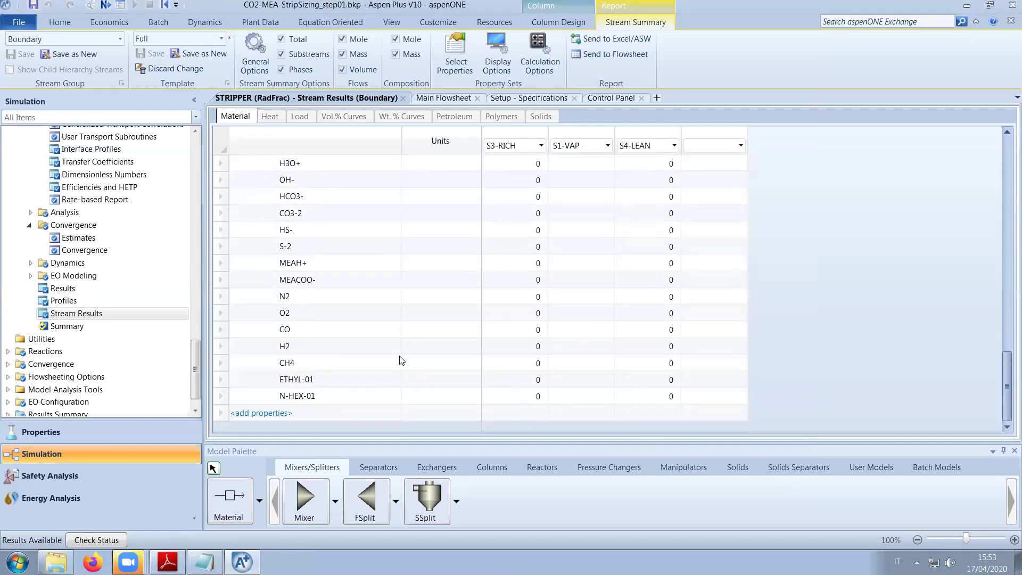
pyautogui.scroll(5, 401, 361)
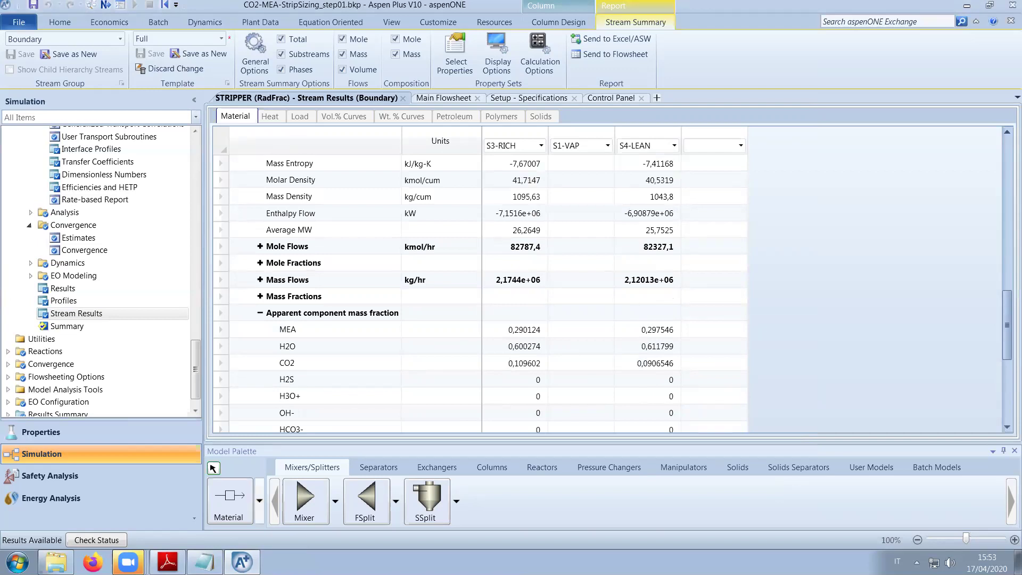
pyautogui.click(167, 562)
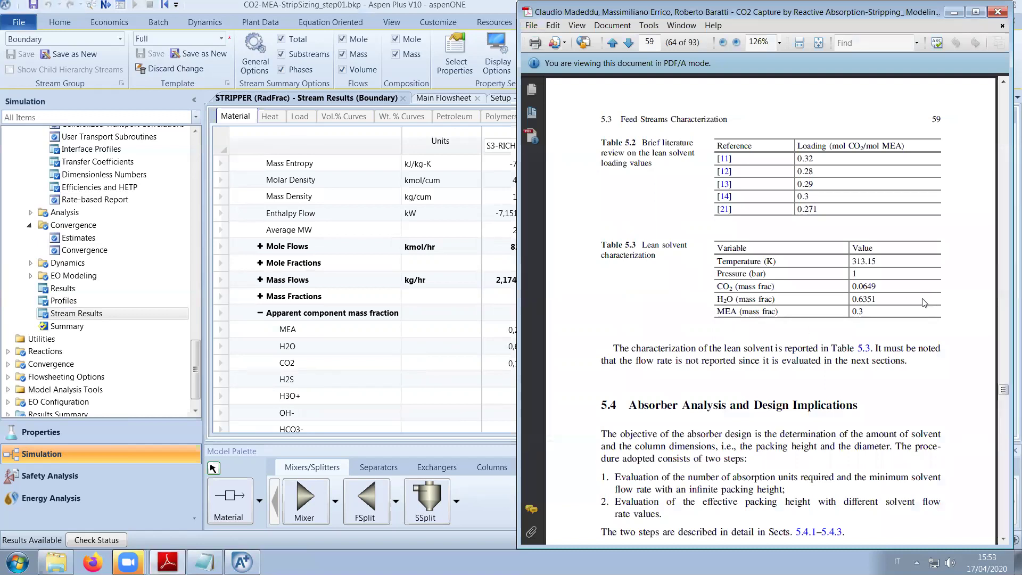
pyautogui.click(954, 12)
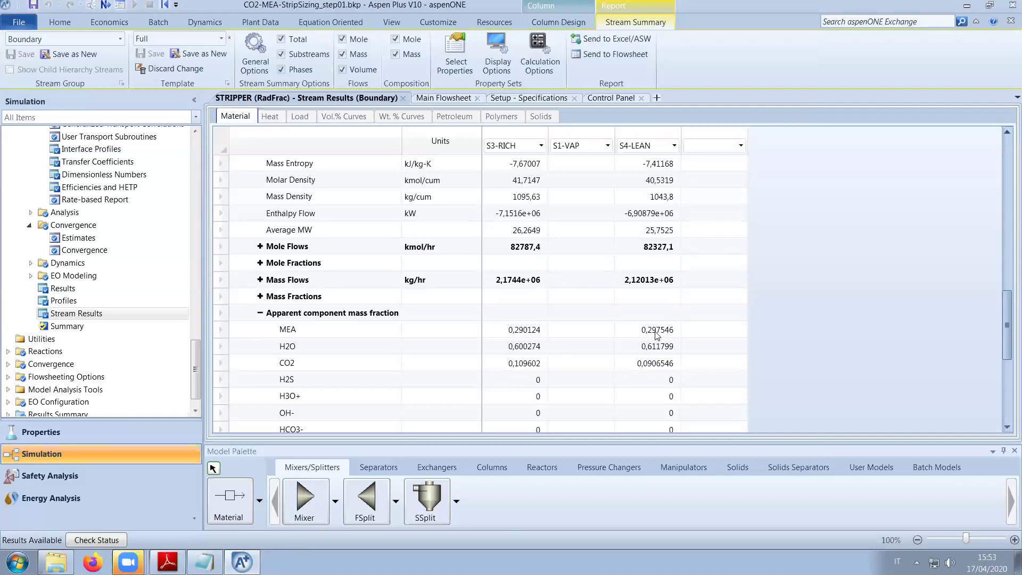
# Expand the overall mass flows in the stripper stream results and review the component flows of the S1-VAP stream
pyautogui.scroll(2, 657, 334)
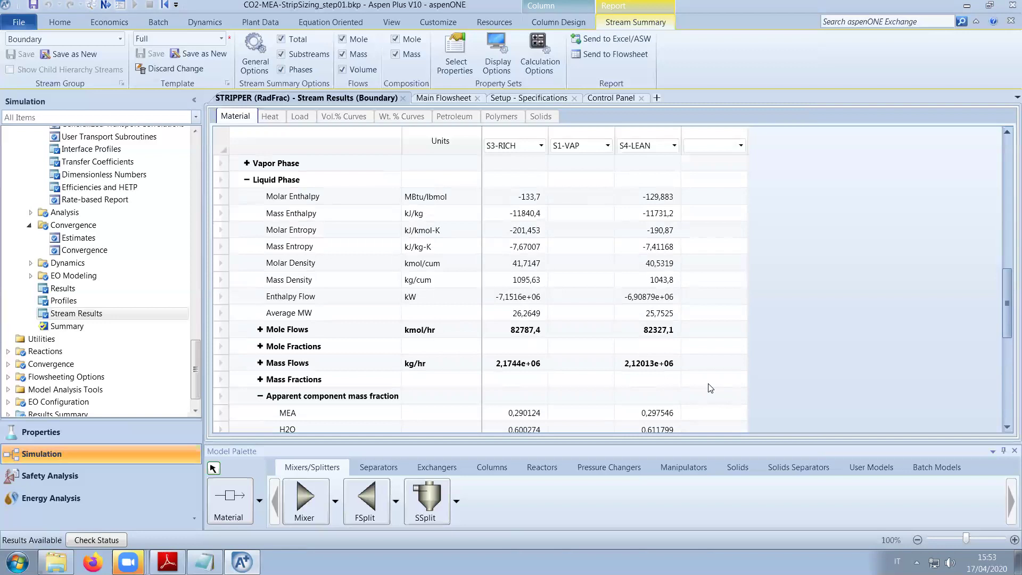
pyautogui.scroll(3, 711, 388)
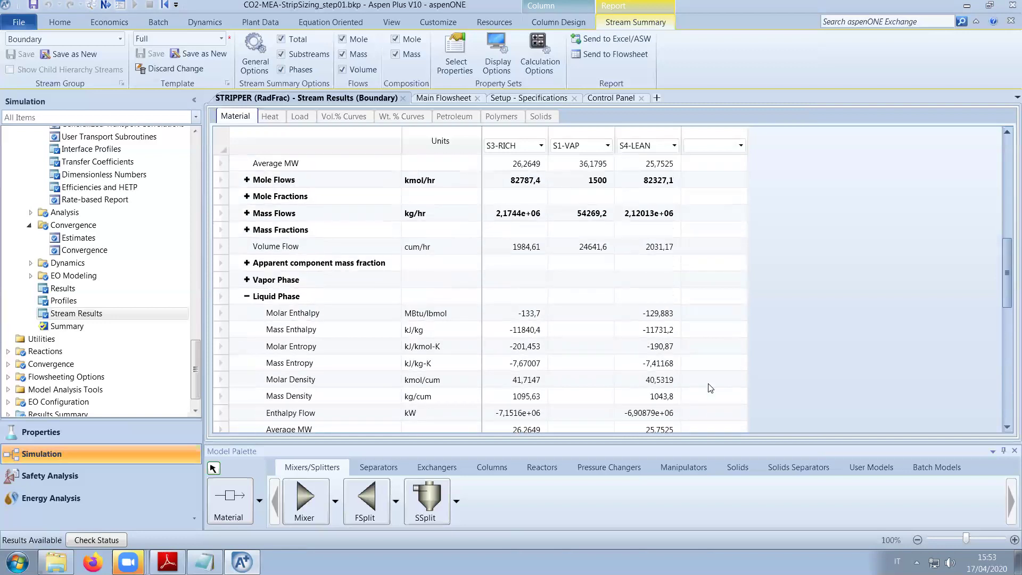
pyautogui.scroll(2, 255, 245)
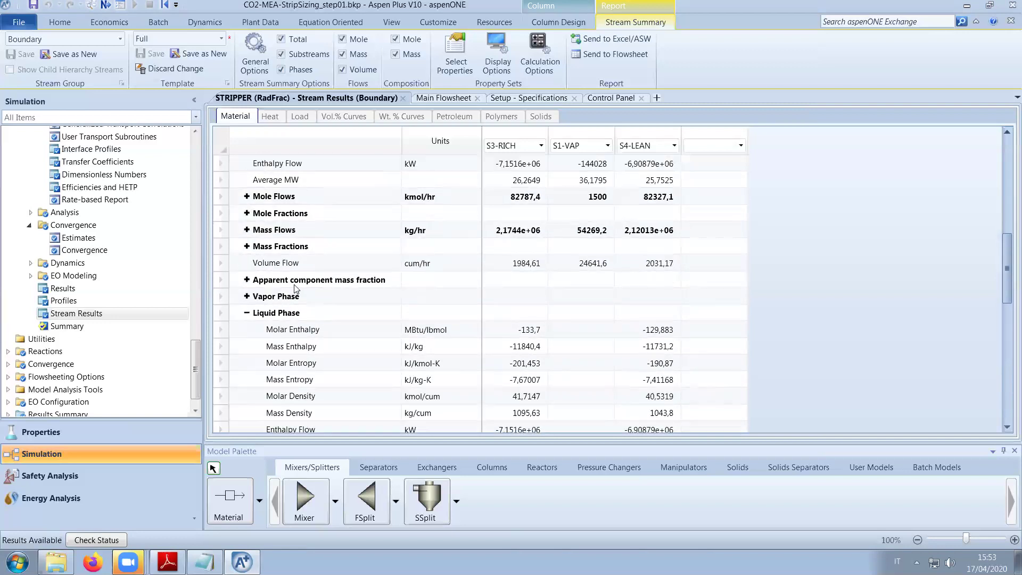
pyautogui.scroll(-1, 444, 379)
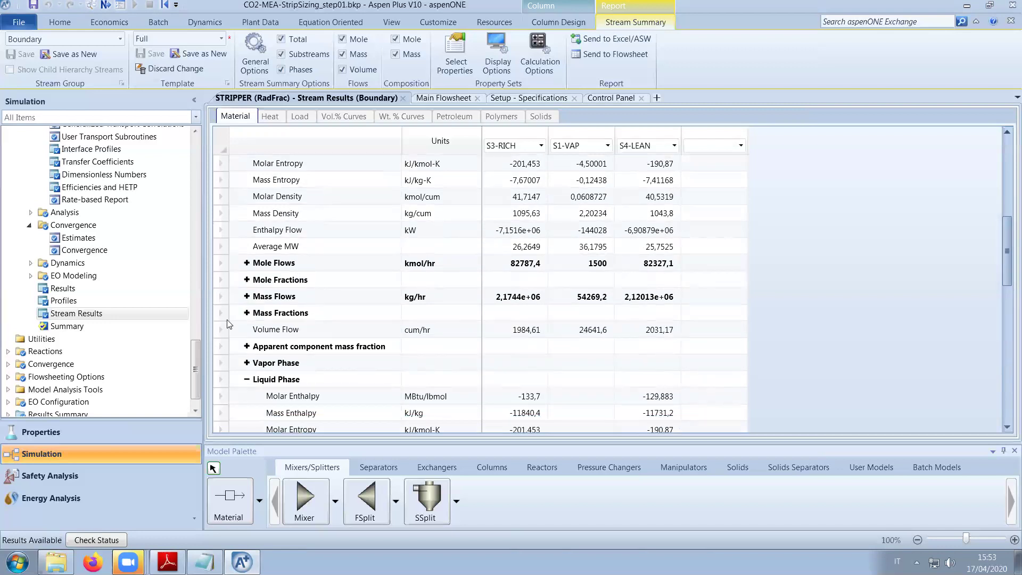
pyautogui.click(247, 296)
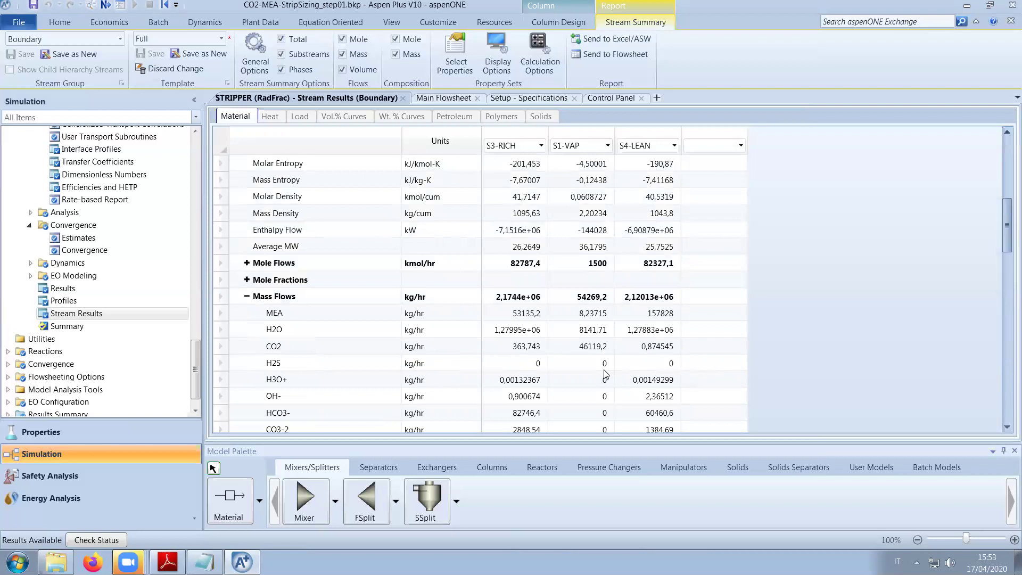
pyautogui.scroll(-2, 605, 375)
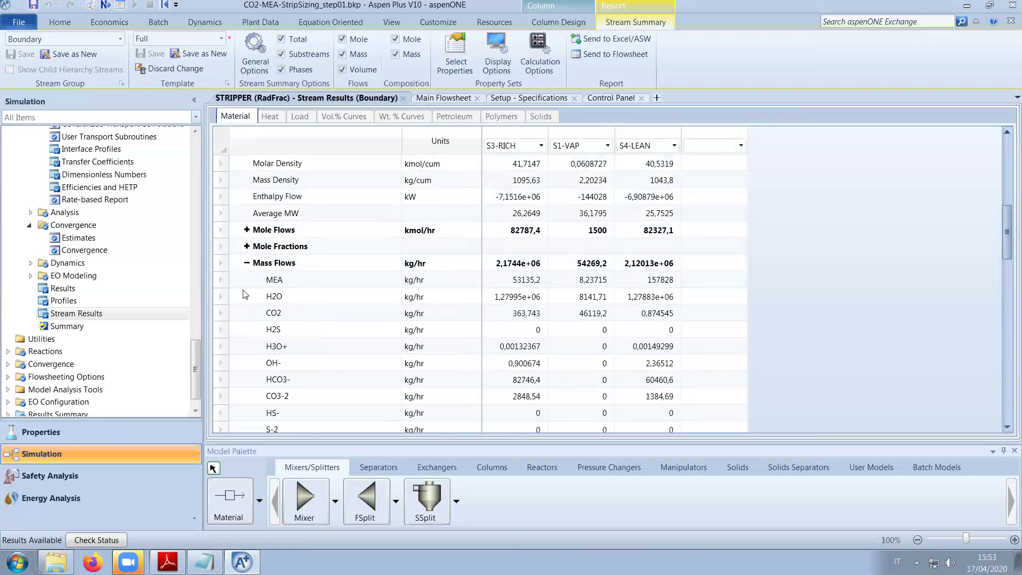
# Collapse the overall mass flows, then expand the mole flows and check the CO2 flow in S1-VAP
pyautogui.click(251, 265)
pyautogui.click(247, 263)
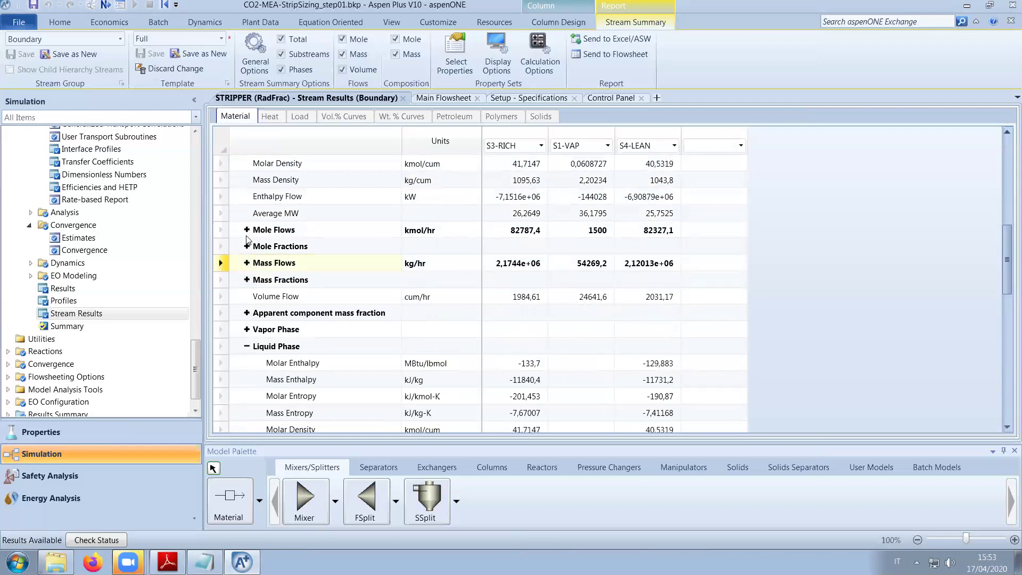
pyautogui.click(247, 229)
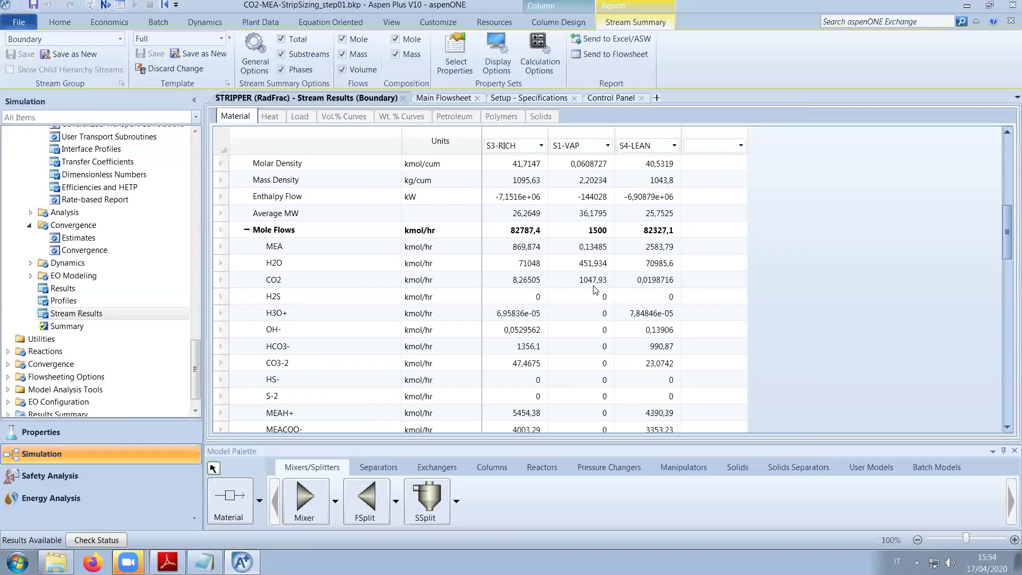
# Add stream S20-LEAN to the stripper stream results, compare its apparent mass fractions with S4-LEAN, and close the results
pyautogui.click(461, 99)
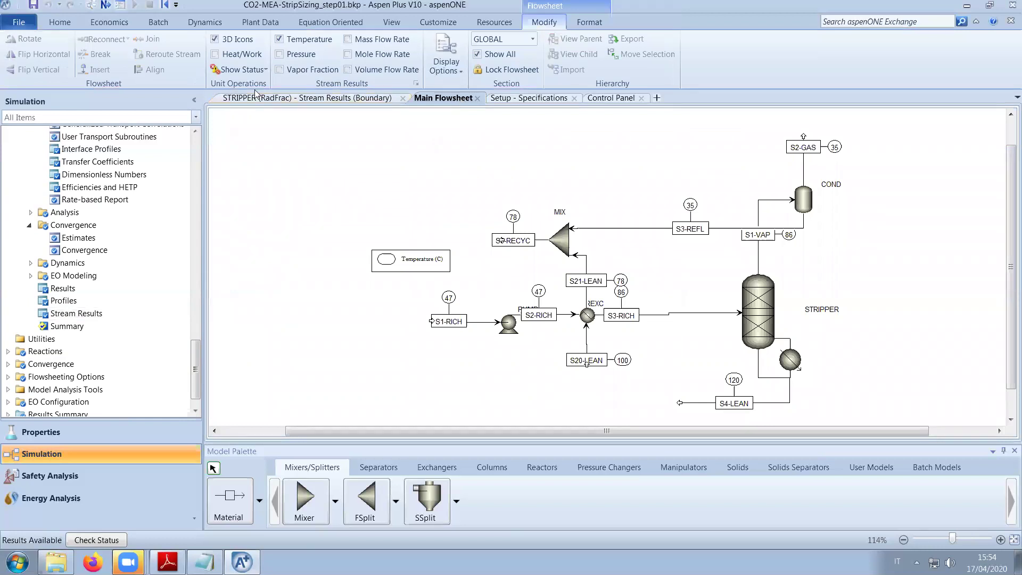
pyautogui.click(274, 99)
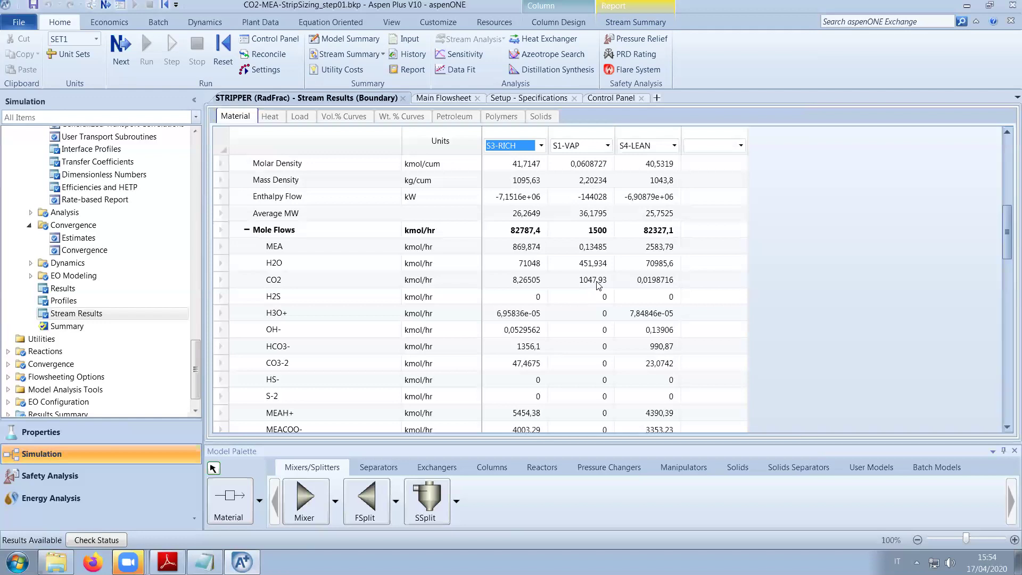
pyautogui.click(740, 146)
pyautogui.click(729, 252)
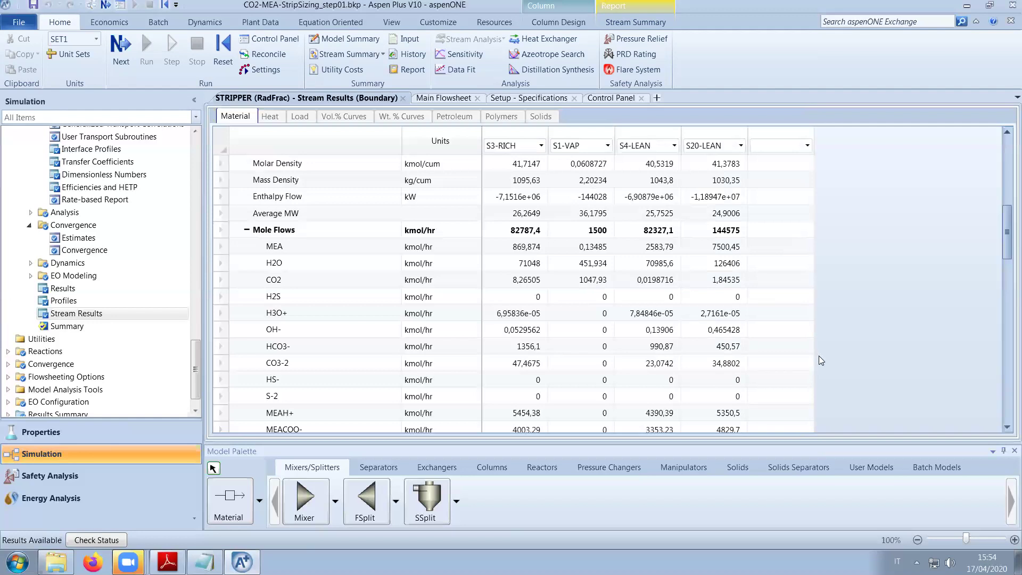
pyautogui.moveTo(1007, 234); pyautogui.dragTo(999, 345)
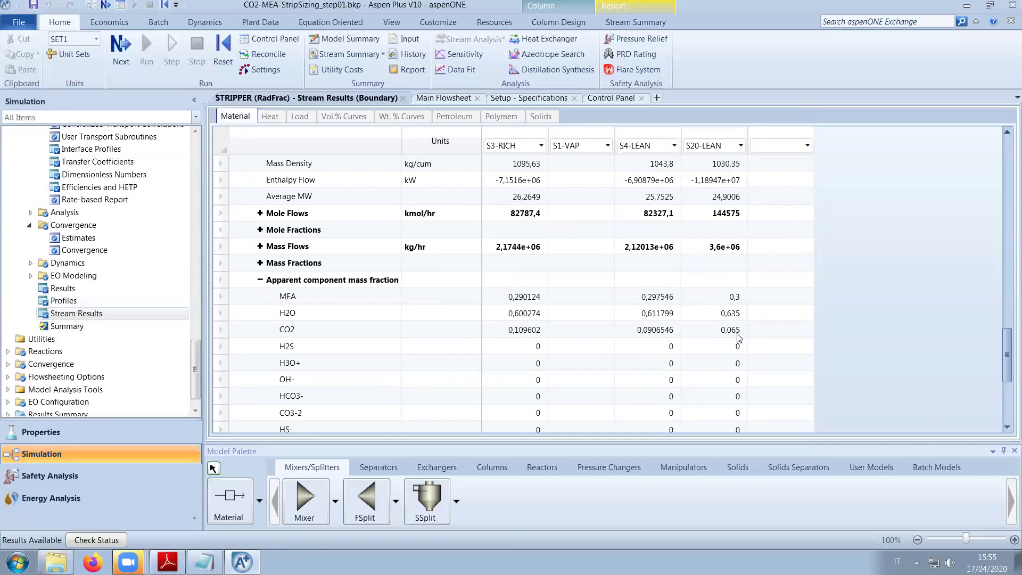
pyautogui.click(403, 99)
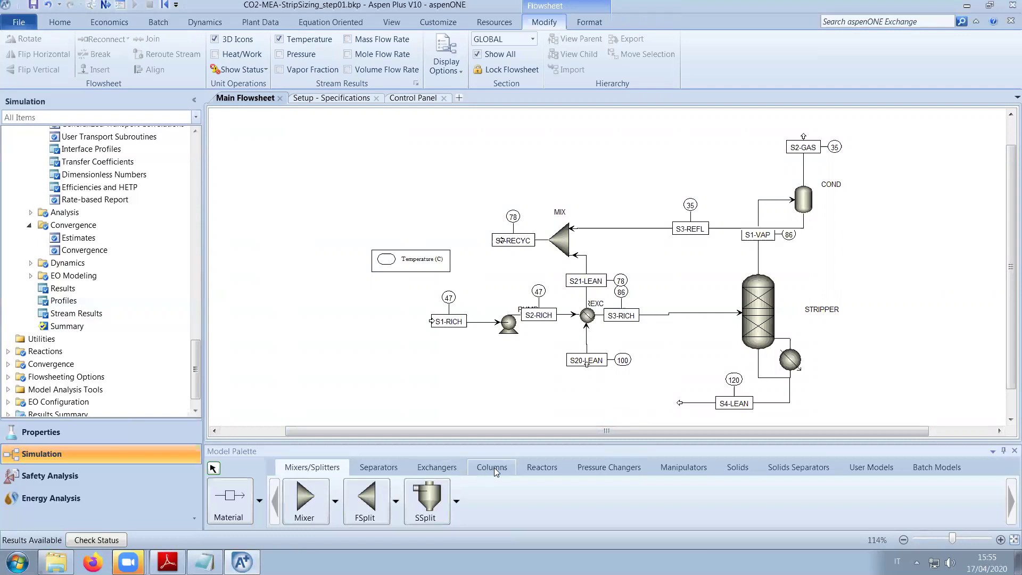
# Place a Valve block on the flowsheet between S20-LEAN and S4-LEAN and rename it B4-VALV
pyautogui.click(609, 468)
pyautogui.click(487, 501)
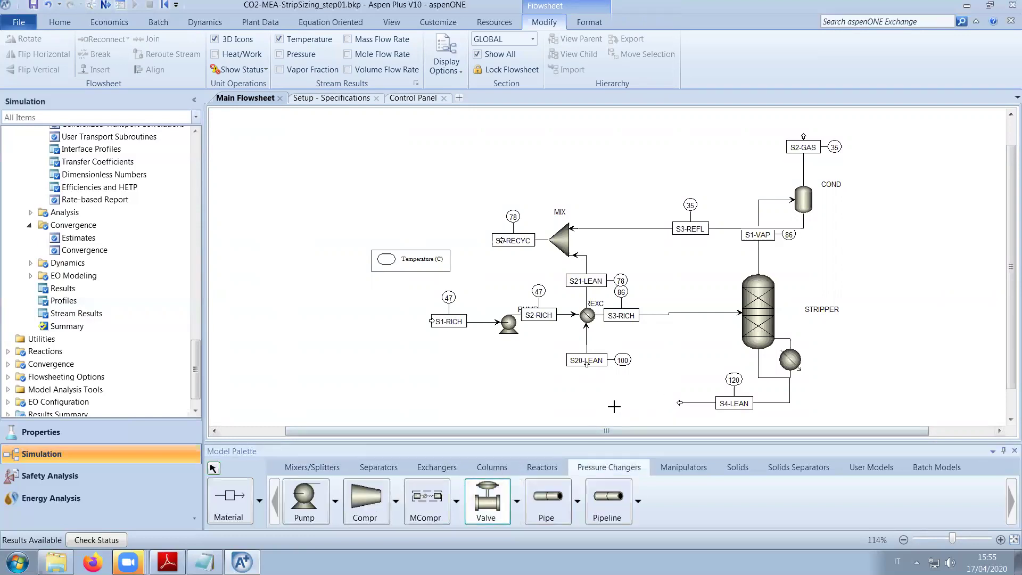
pyautogui.click(622, 402)
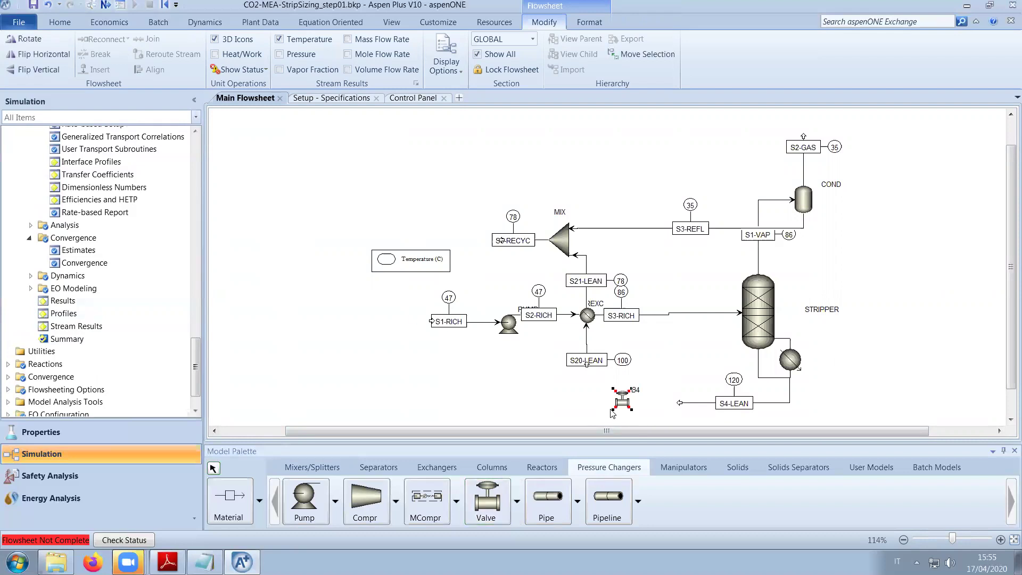
pyautogui.hotkey('ctrl', 'm')
pyautogui.write('-VALV')
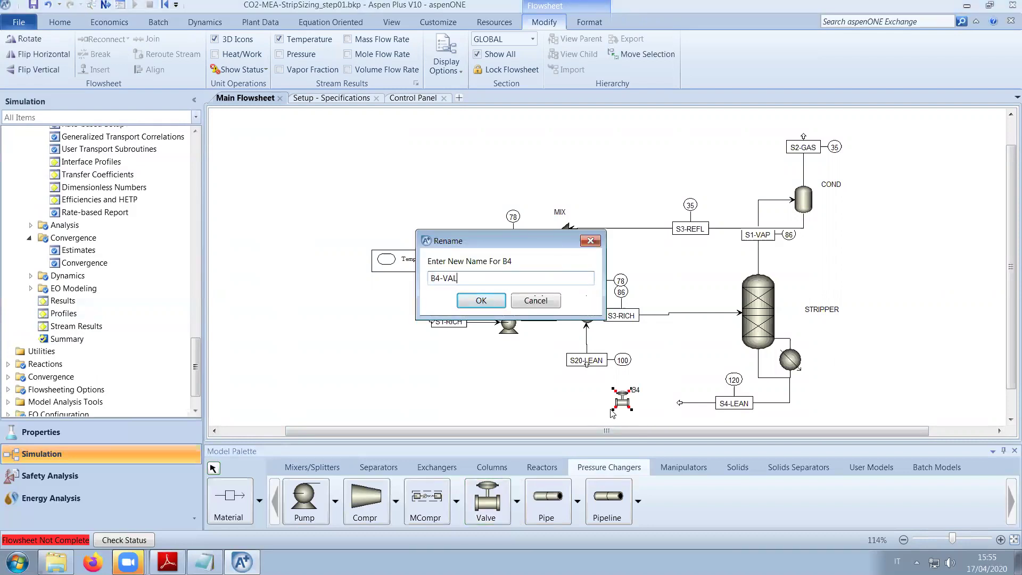
pyautogui.press('Return')
# Reconnect the destination of stream S4-LEAN to the B4-VALV inlet and flip the valve icon horizontally
pyautogui.rightClick(682, 408)
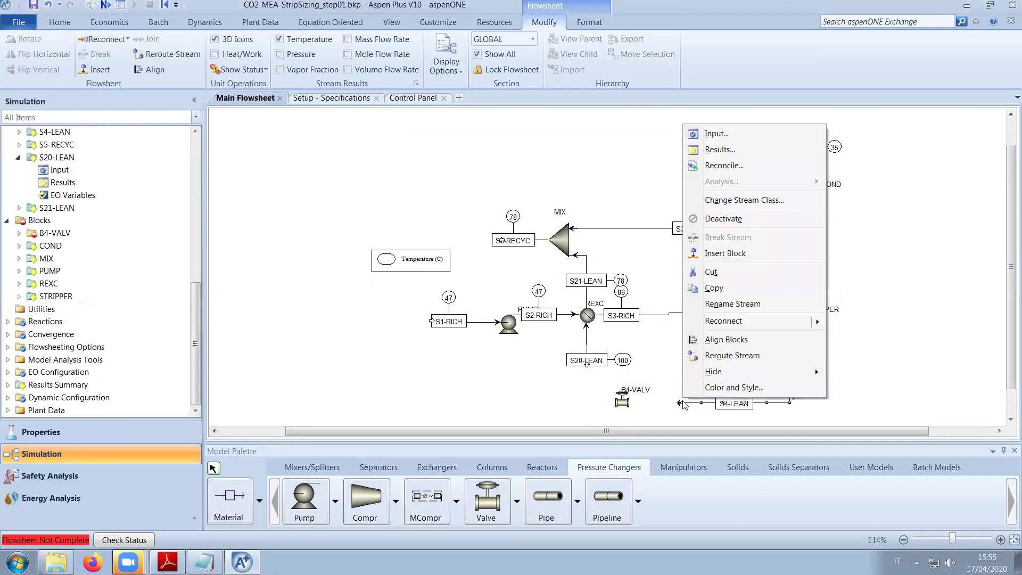
pyautogui.moveTo(804, 321)
pyautogui.click(843, 322)
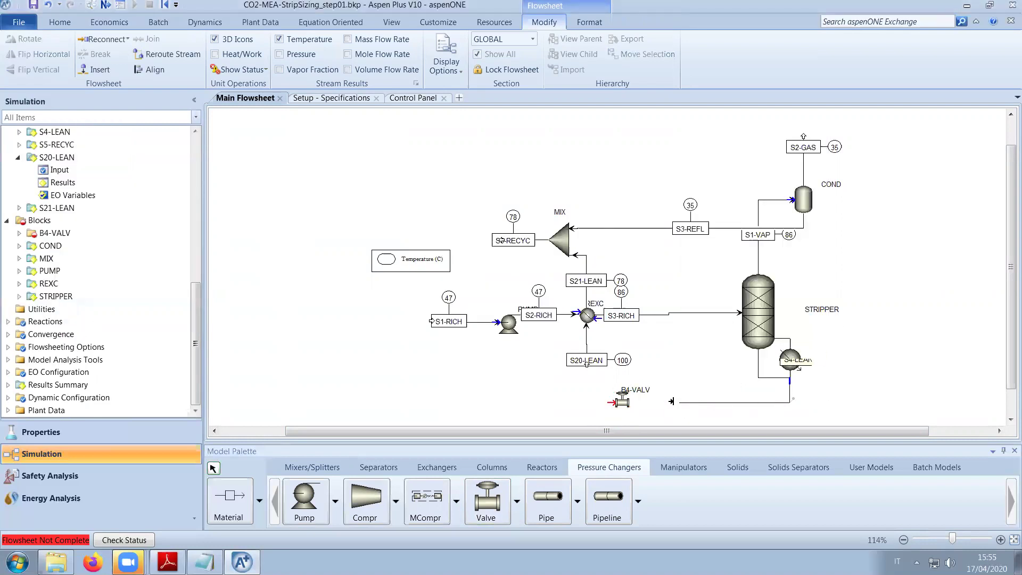
pyautogui.click(610, 402)
pyautogui.rightClick(624, 405)
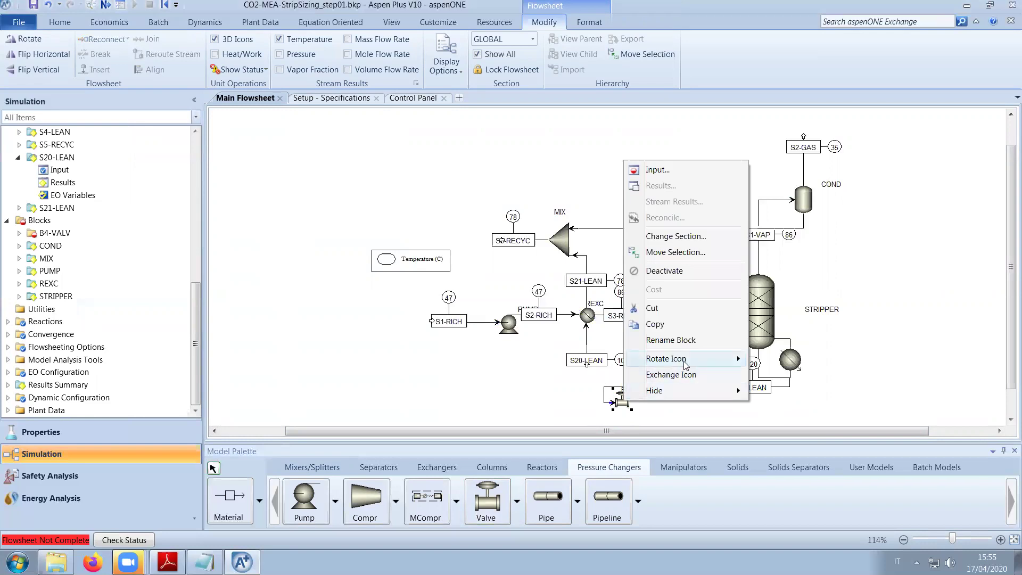
pyautogui.moveTo(737, 358)
pyautogui.click(788, 391)
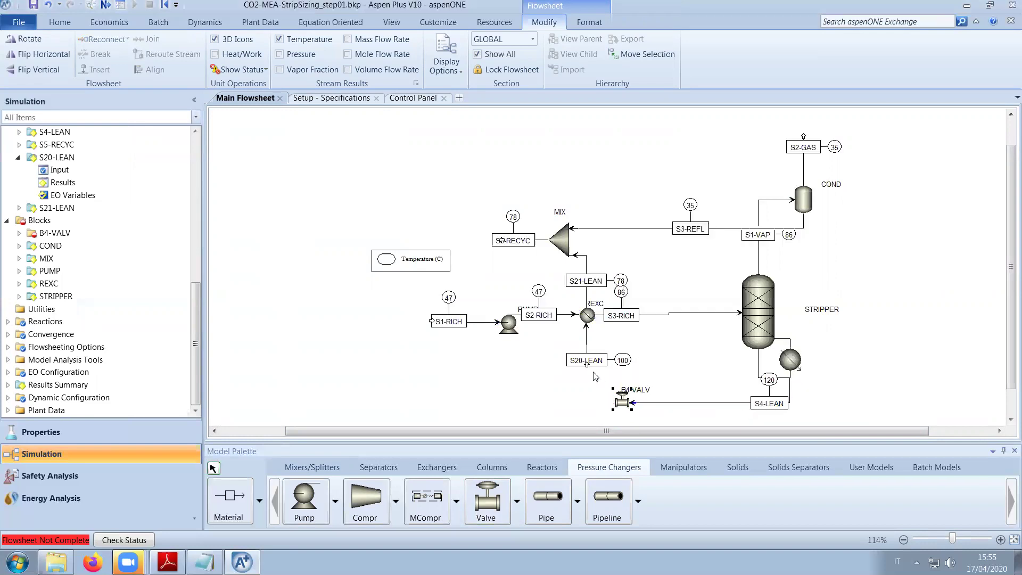
# Reconnect the source of stream S20-LEAN to the outlet of the B4-VALV block
pyautogui.rightClick(586, 343)
pyautogui.moveTo(711, 267)
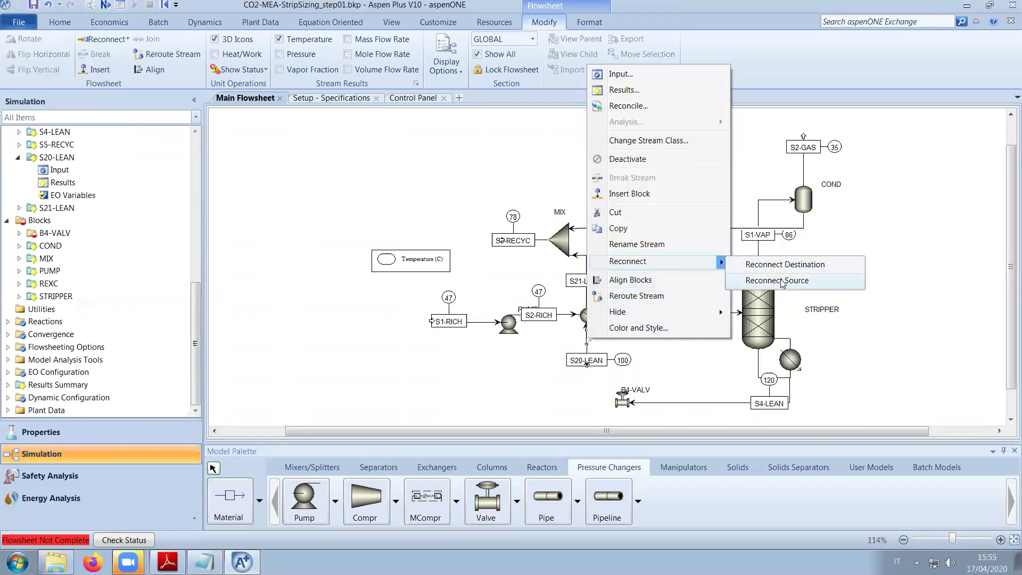
pyautogui.click(778, 280)
pyautogui.click(610, 403)
pyautogui.click(700, 359)
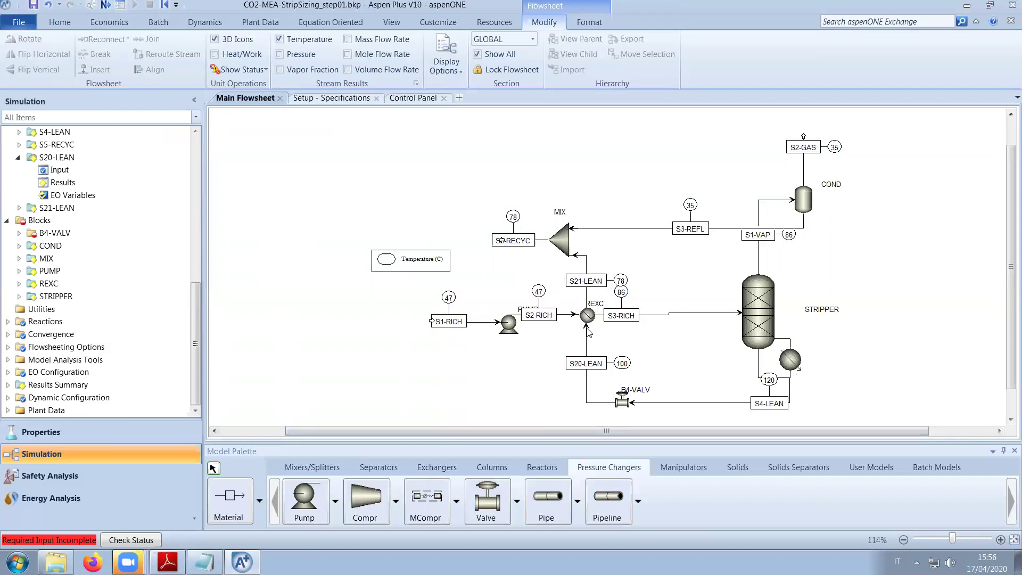
# Set the B4-VALV outlet pressure to 1 bar and return to the main flowsheet
pyautogui.doubleClick(621, 406)
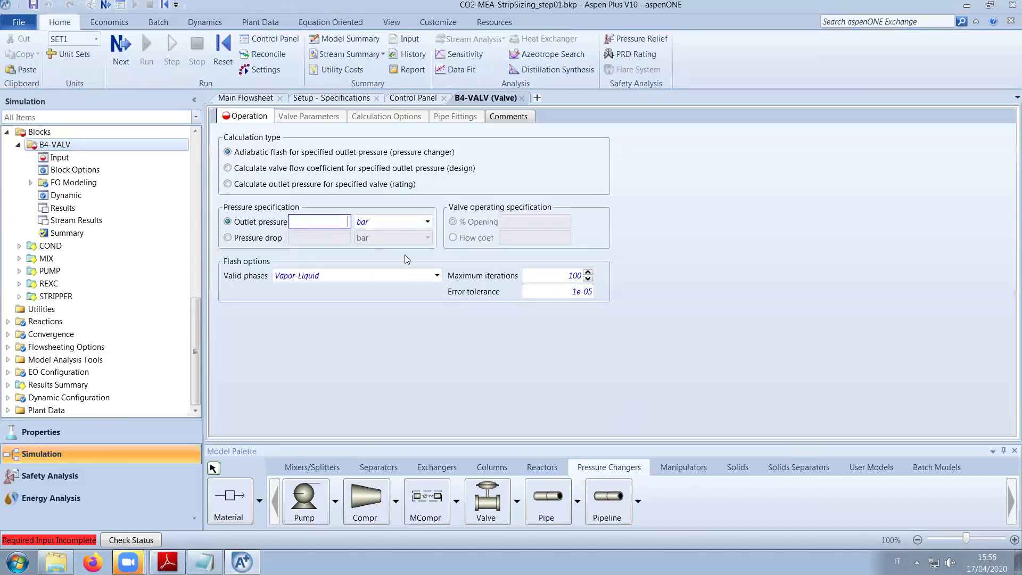
pyautogui.write('1')
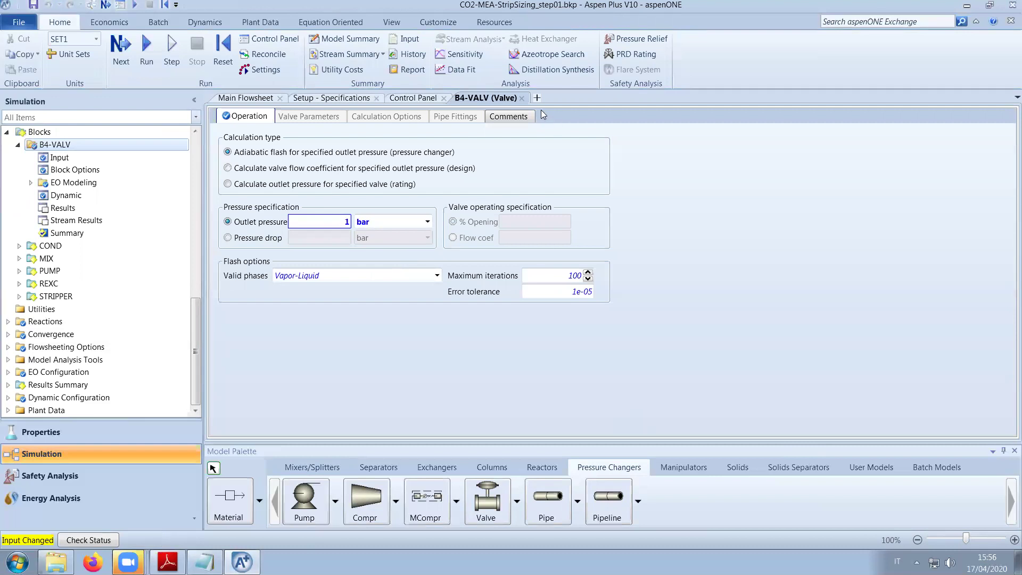
pyautogui.click(522, 99)
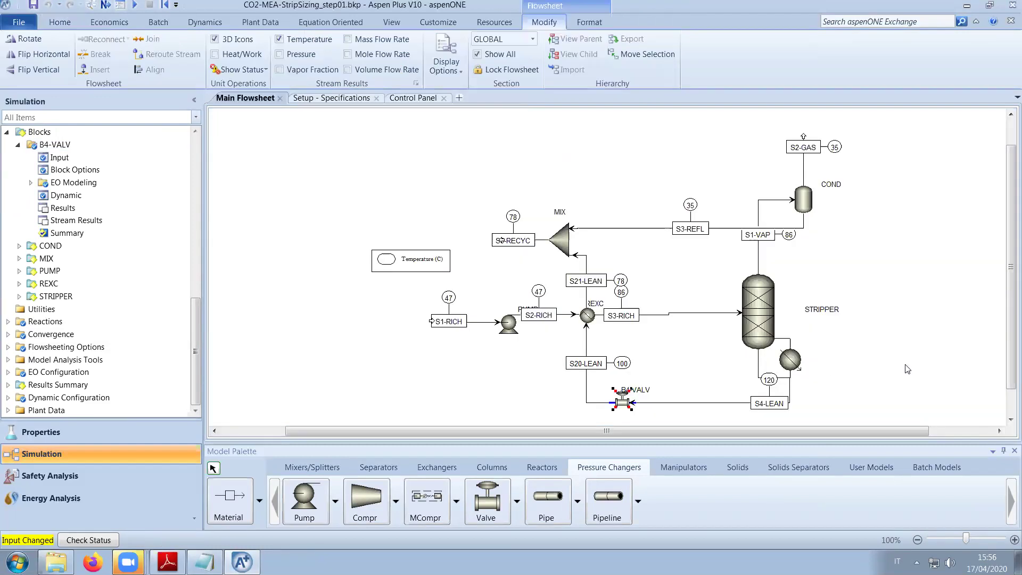
pyautogui.click(852, 351)
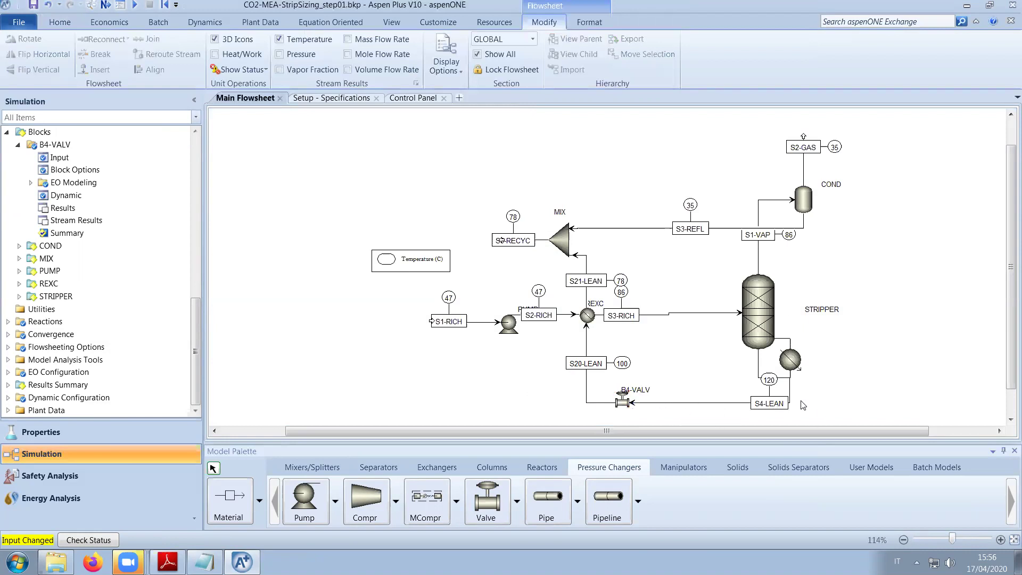
# Lengthen the S5-RECYC product stream by moving its free end farther away from the MIX block
pyautogui.moveTo(501, 240); pyautogui.dragTo(453, 242)
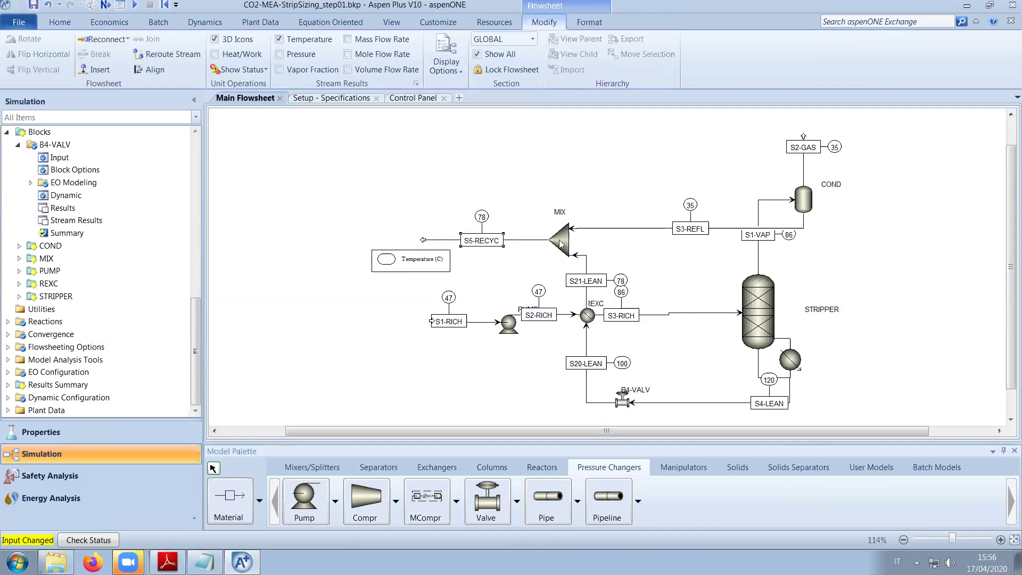